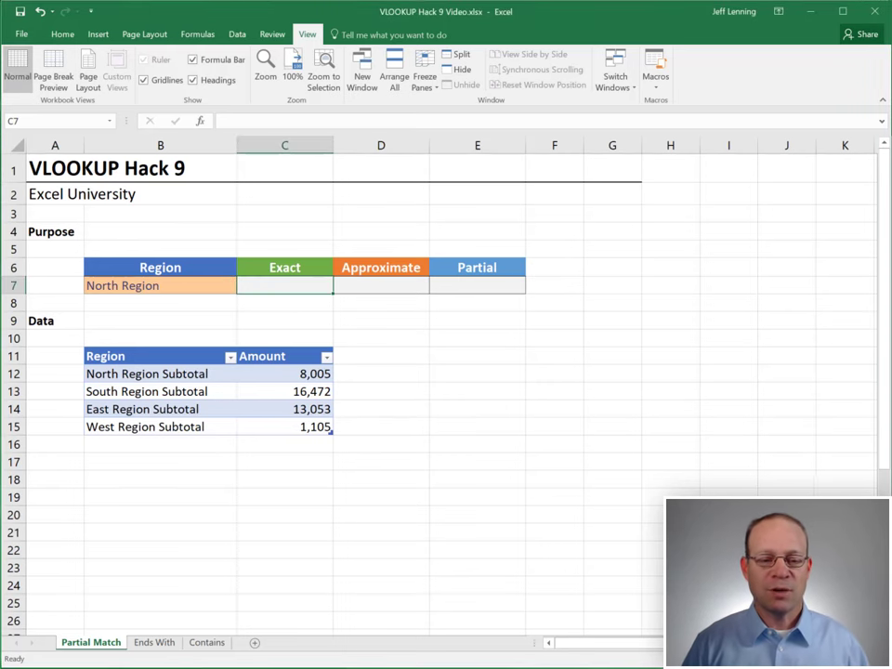
# Enter =VLOOKUP(B7,table1,2,false) in C7 under Exact; it returns #N/A
pyautogui.click(177, 284)
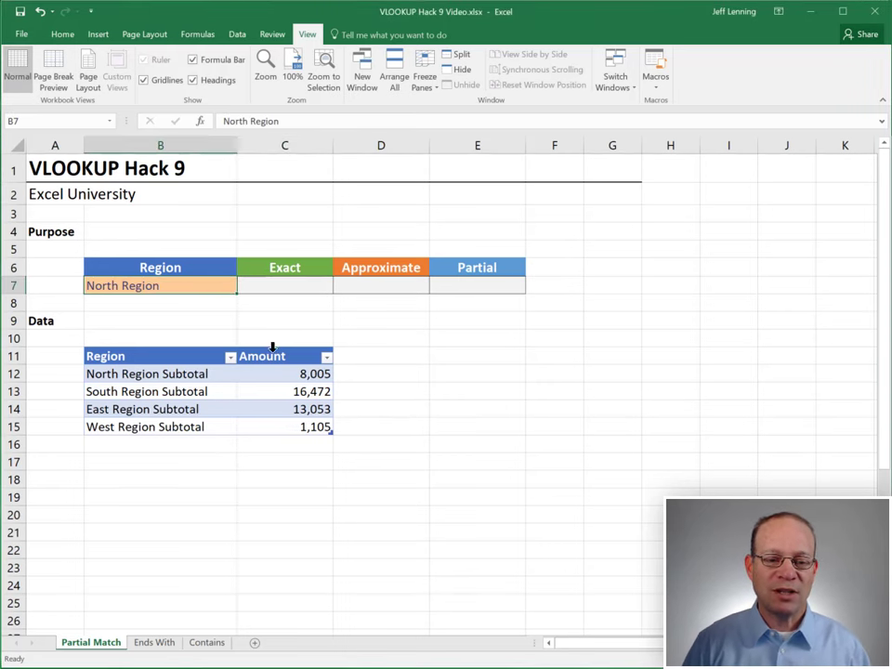
pyautogui.moveTo(102, 373); pyautogui.dragTo(285, 423)
pyautogui.click(289, 291)
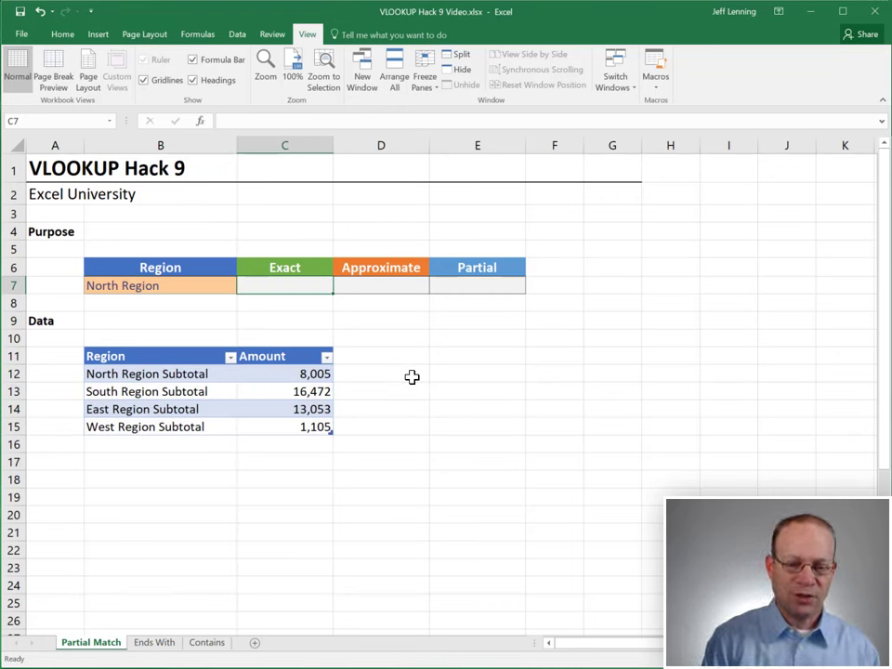
pyautogui.write('=VLOOKUP(')
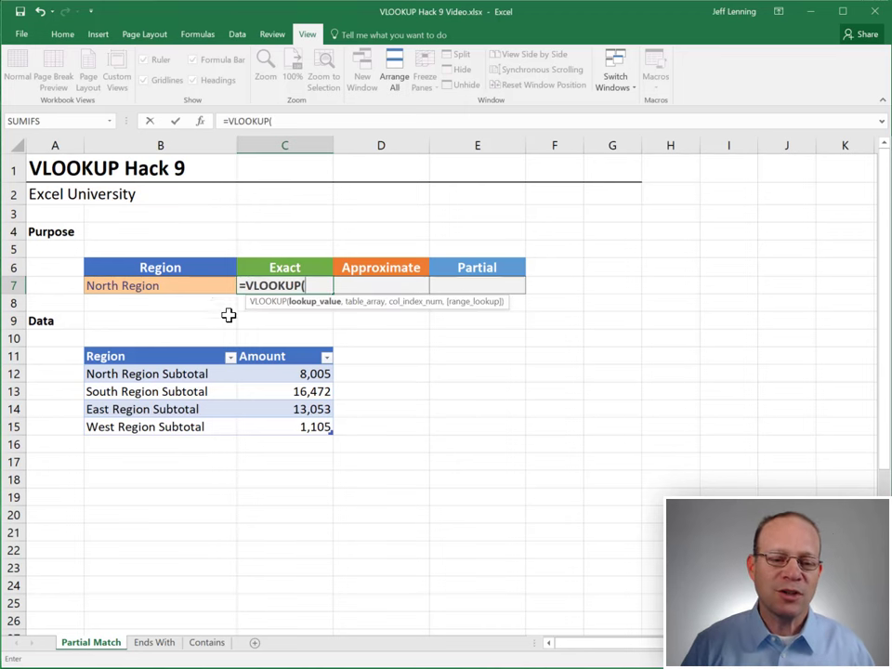
pyautogui.press('Left')
pyautogui.write(',table1,')
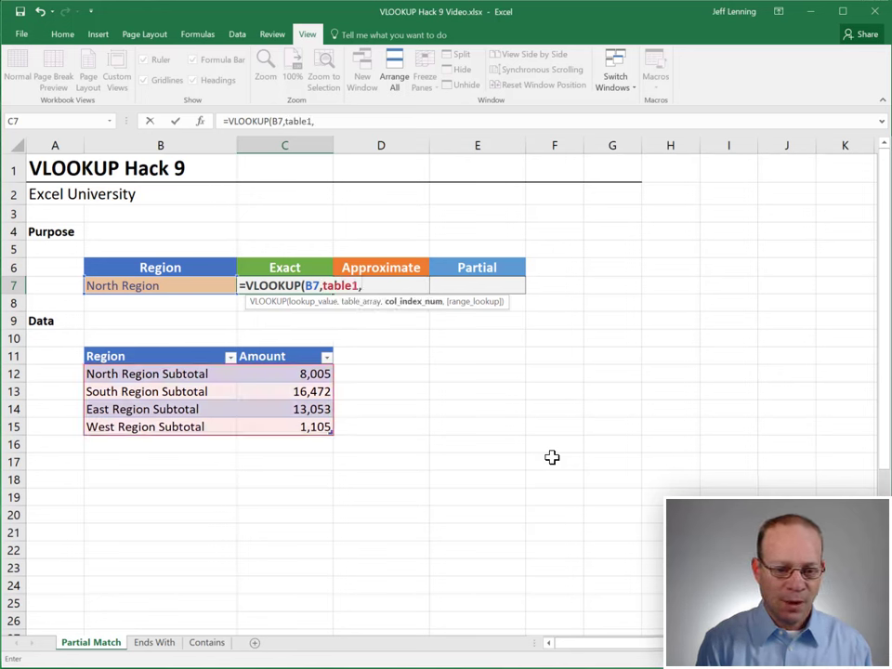
pyautogui.write('2,')
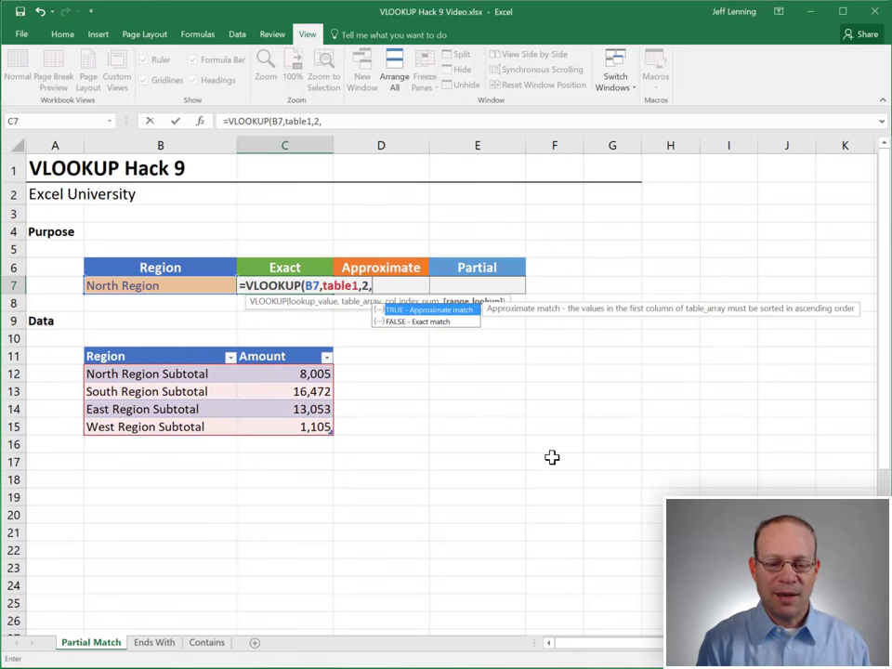
pyautogui.write('false')
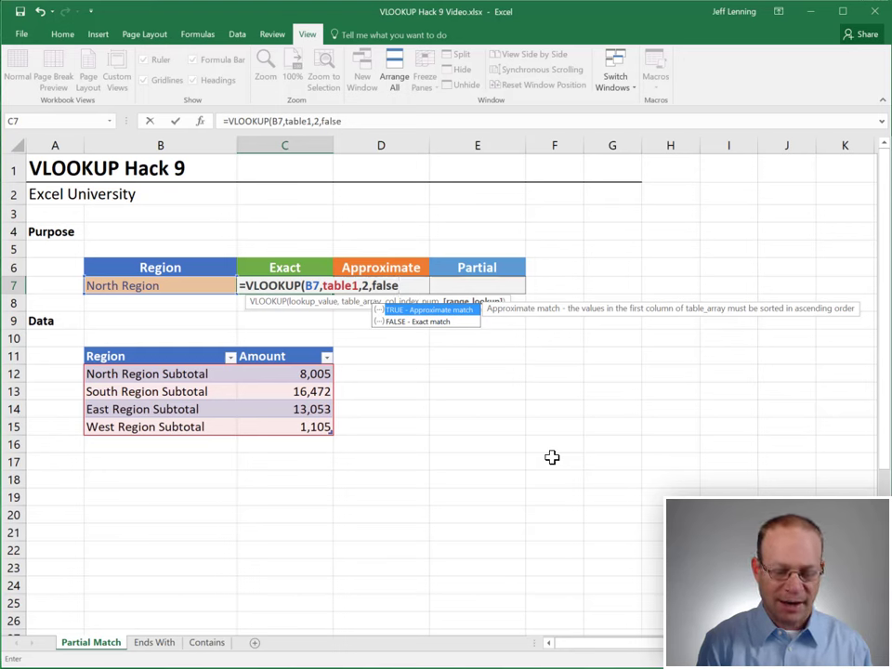
pyautogui.write(')')
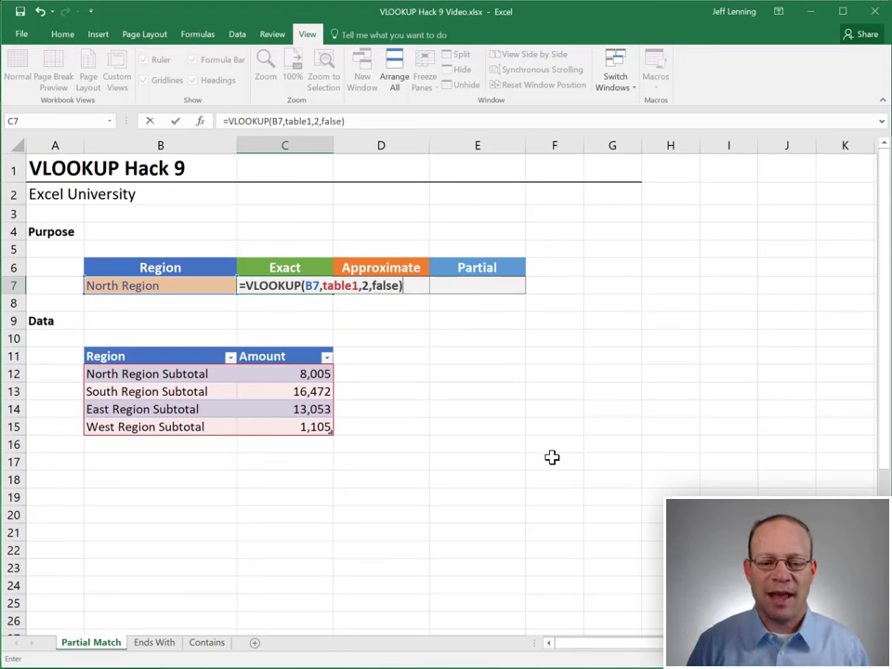
pyautogui.press('Return')
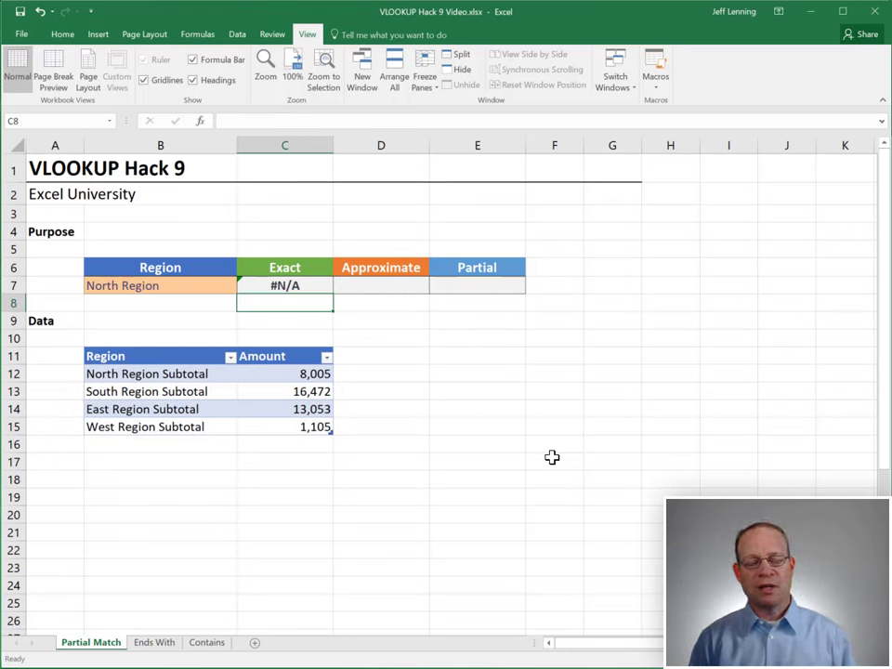
# Compare the North Region lookup value in B7 with the North Region Subtotal label in B12
pyautogui.click(121, 286)
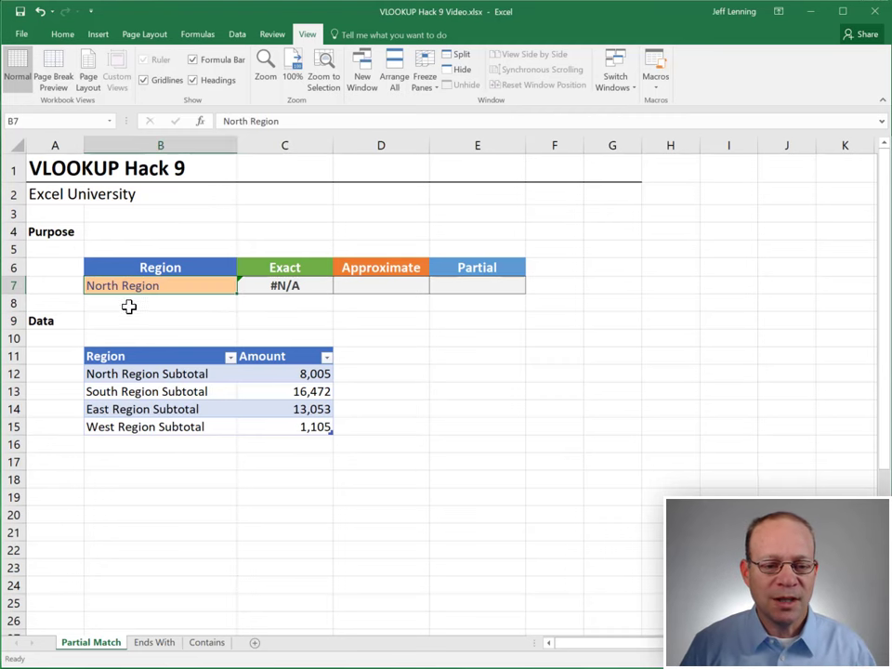
pyautogui.click(189, 373)
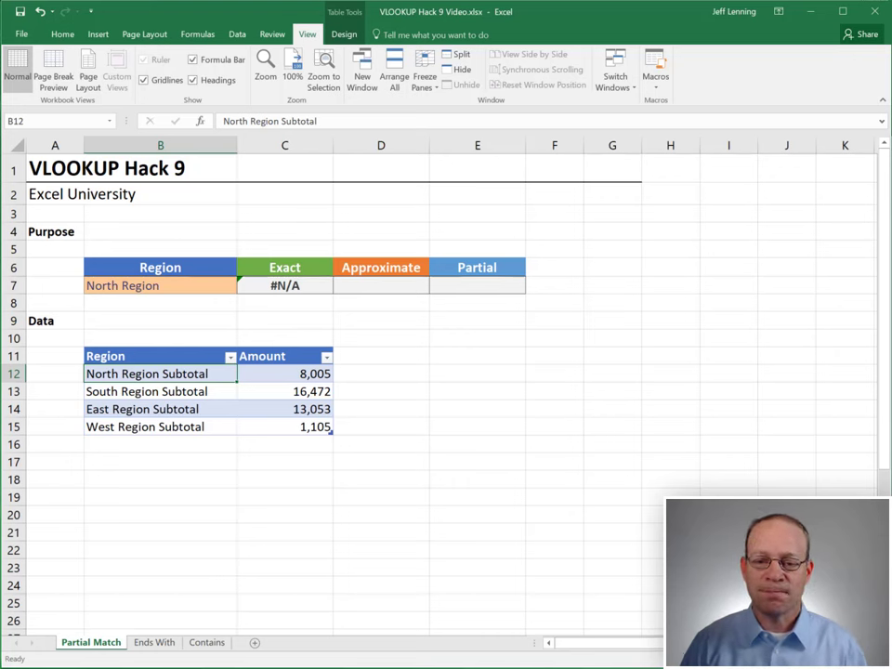
pyautogui.click(381, 285)
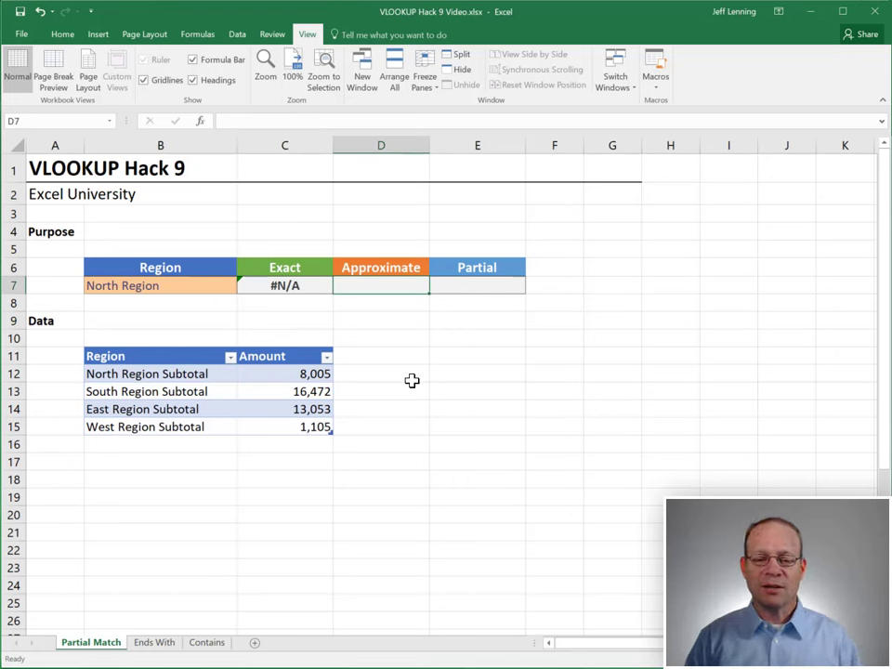
# Enter =VLOOKUP(B7,table1,2,TRUE) in D7 under Approximate, which also returns #N/A
pyautogui.write('=VLOOKUP(')
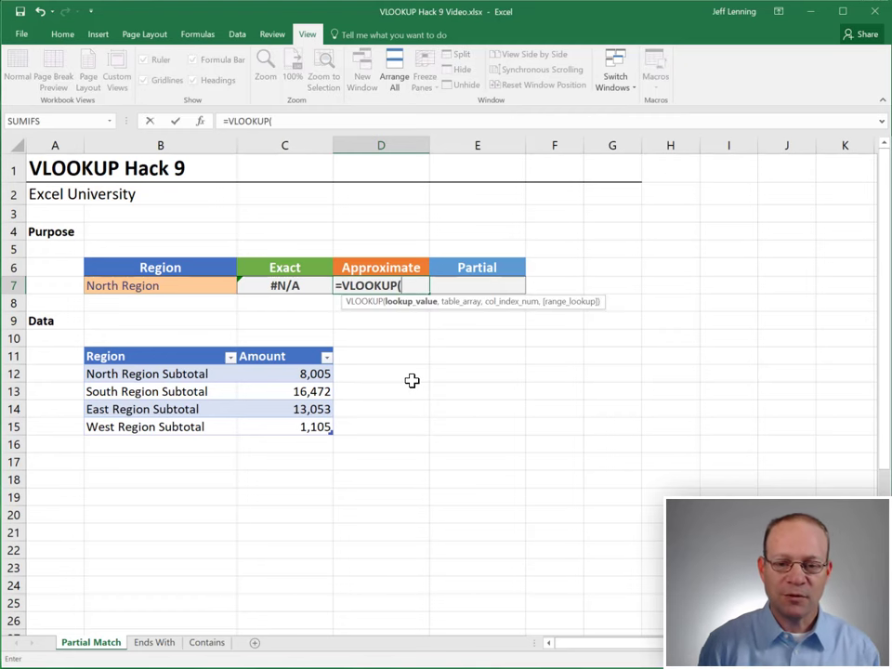
pyautogui.press('Left')
pyautogui.press('Left')
pyautogui.write(',table1,')
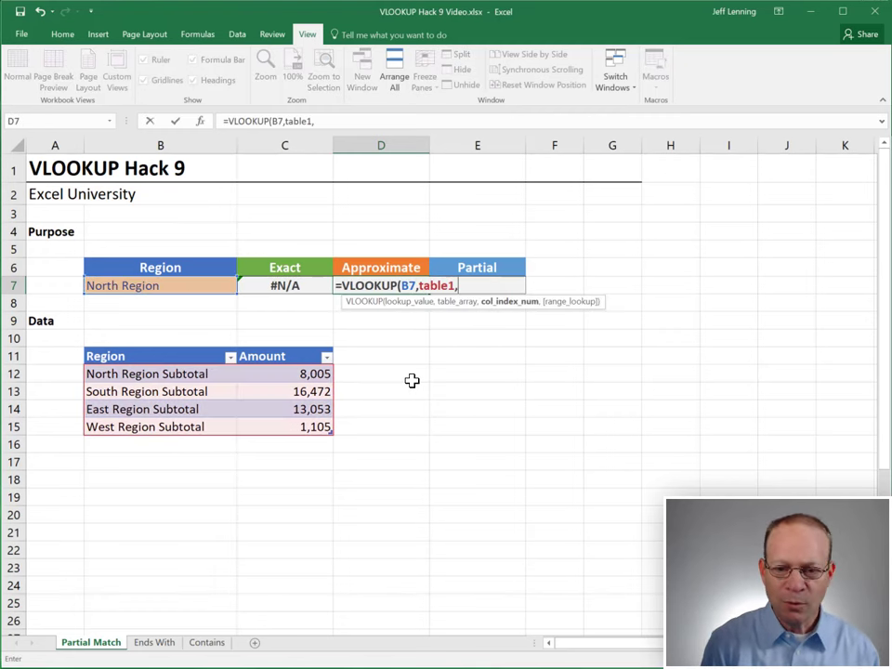
pyautogui.write('2,')
pyautogui.press('Down')
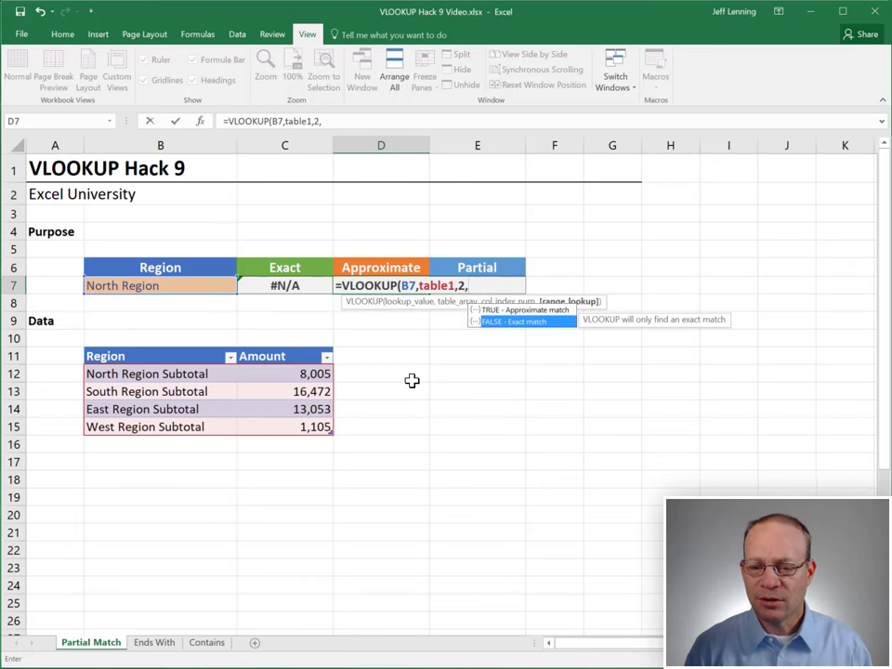
pyautogui.press('Up')
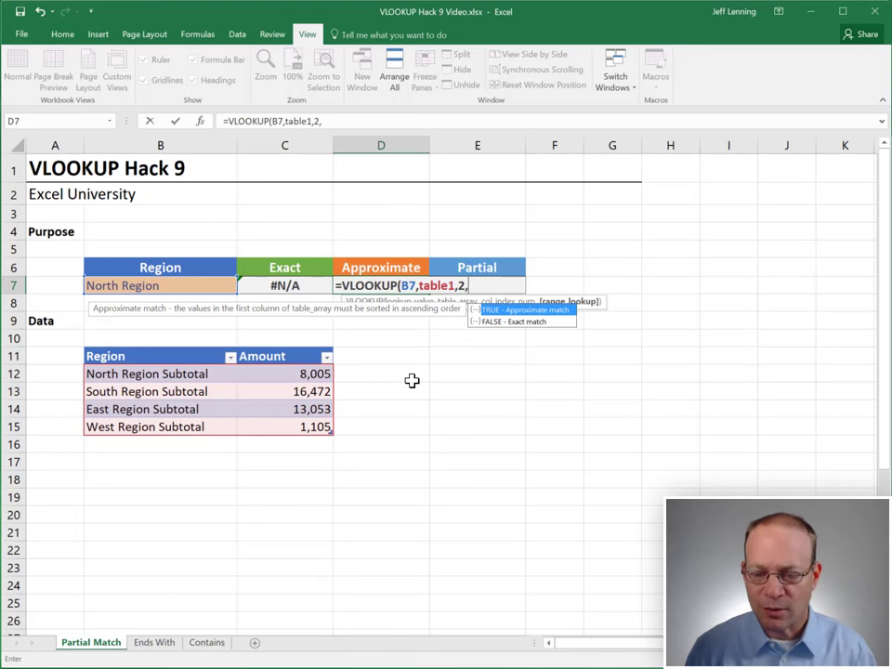
pyautogui.press('Tab')
pyautogui.write(')')
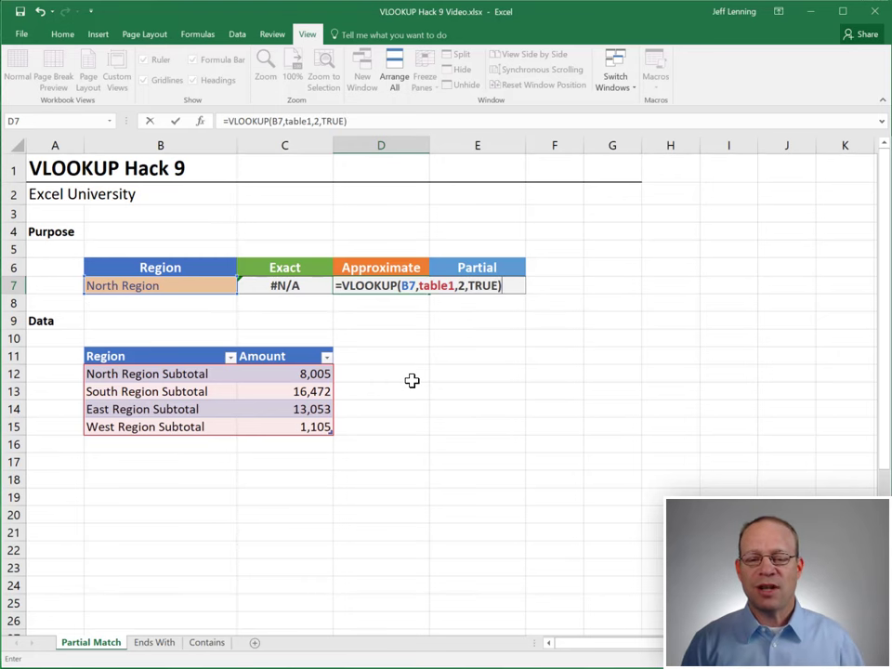
pyautogui.press('Return')
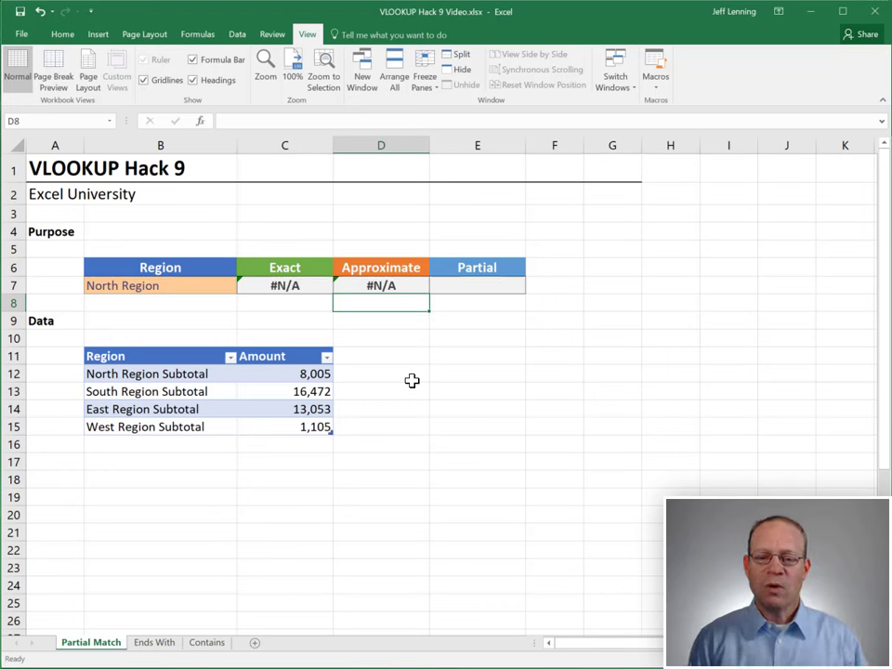
# Re-edit the D7 formula and recommit it unchanged
pyautogui.press('Up')
pyautogui.press('F2')
pyautogui.hotkey('ctrl', 'Return')
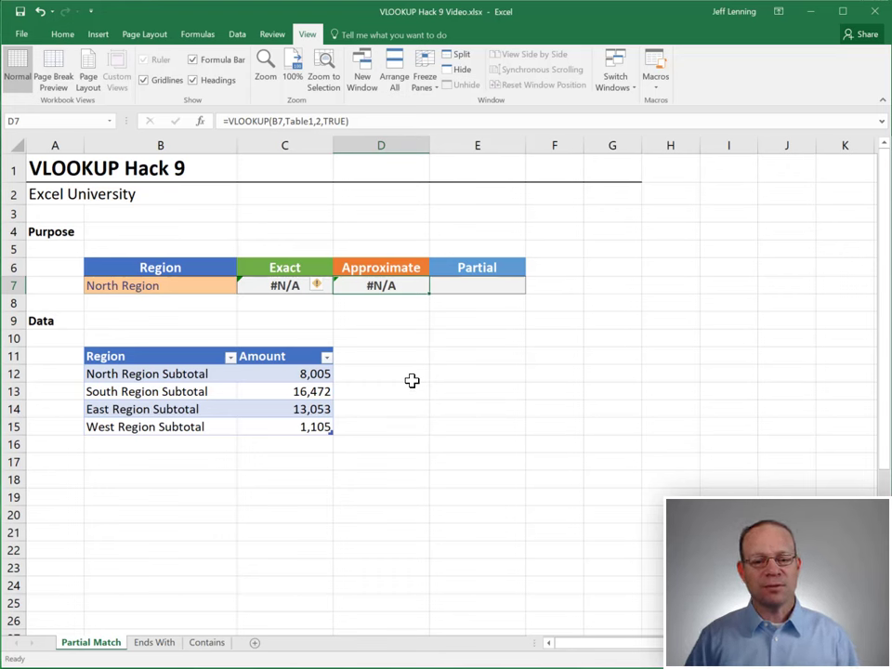
# Sort the subtotal table A to Z by Region, so Approximate returns 13,053
pyautogui.click(231, 358)
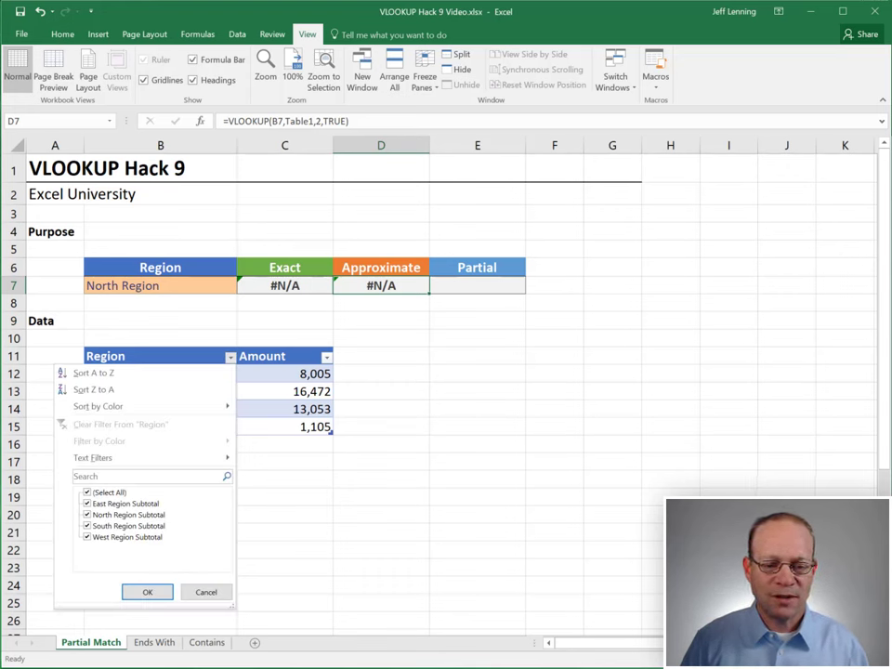
pyautogui.click(223, 373)
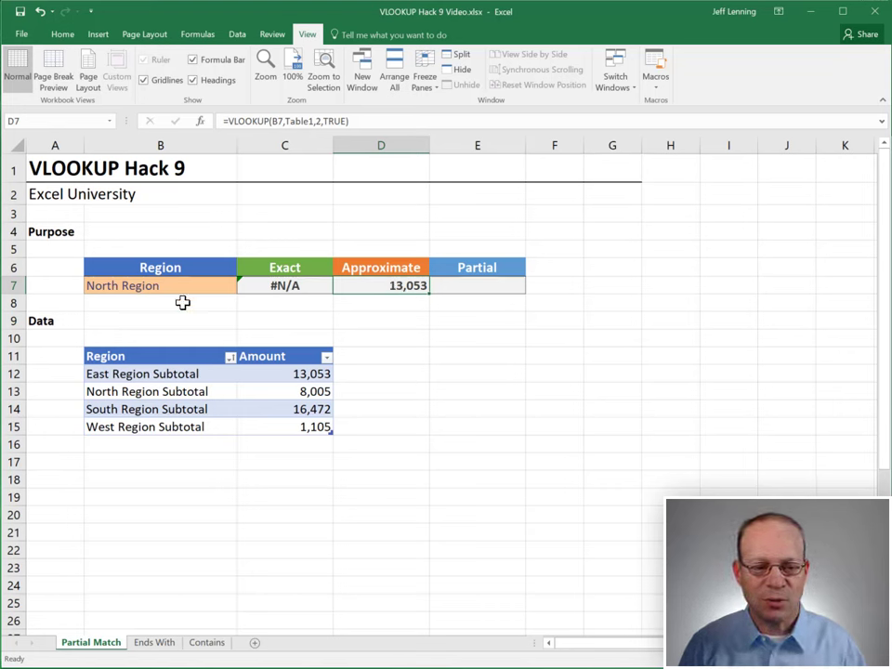
pyautogui.click(317, 392)
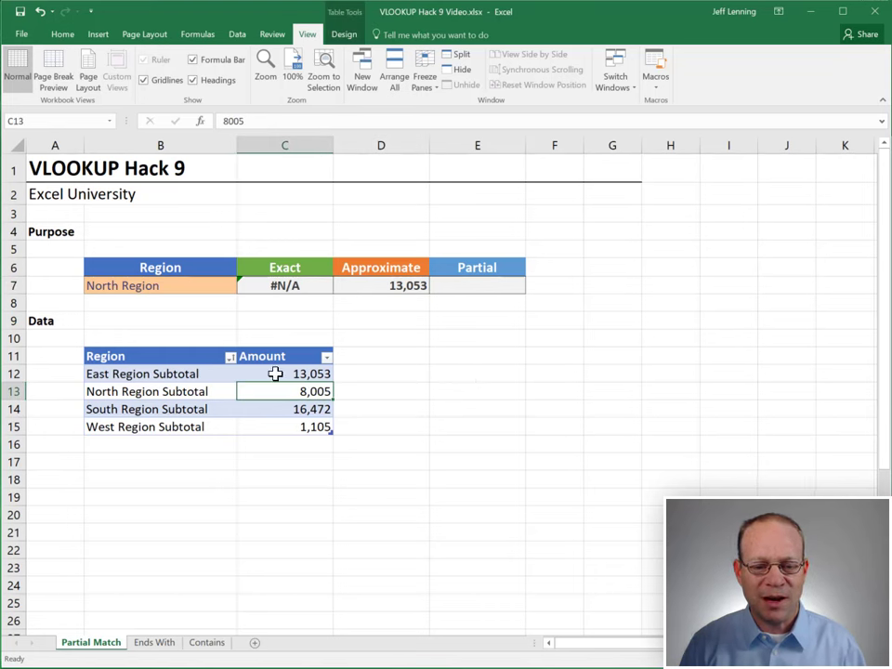
pyautogui.moveTo(201, 373); pyautogui.dragTo(290, 370)
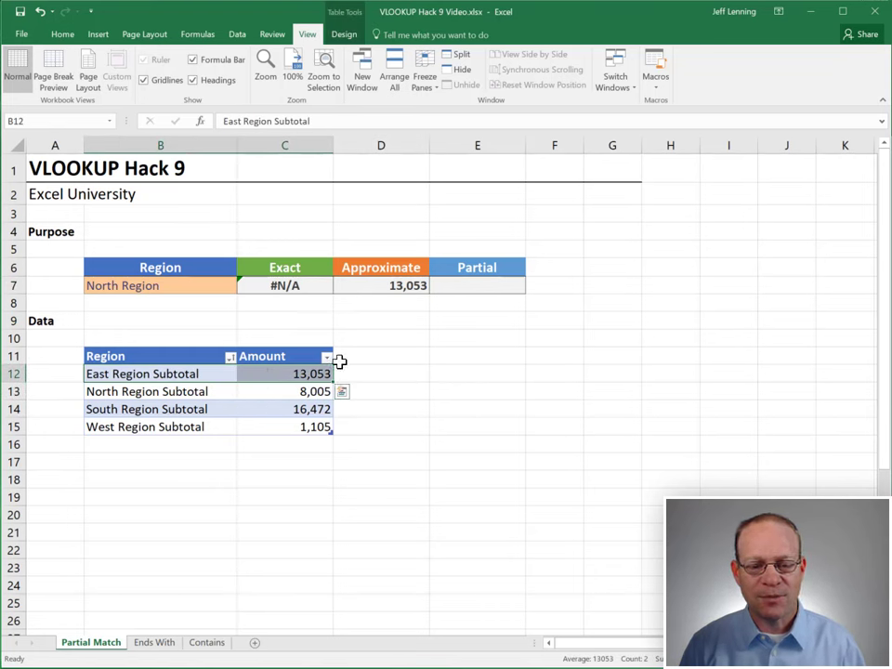
pyautogui.click(391, 290)
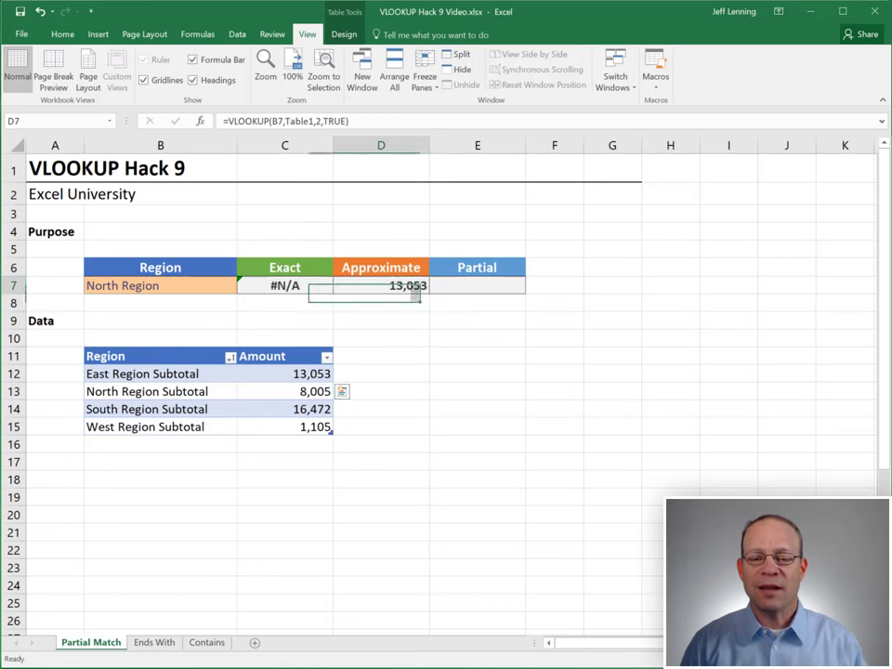
pyautogui.press('F2')
pyautogui.press('Left')
pyautogui.hotkey('ctrl', 'shift', 'Left')
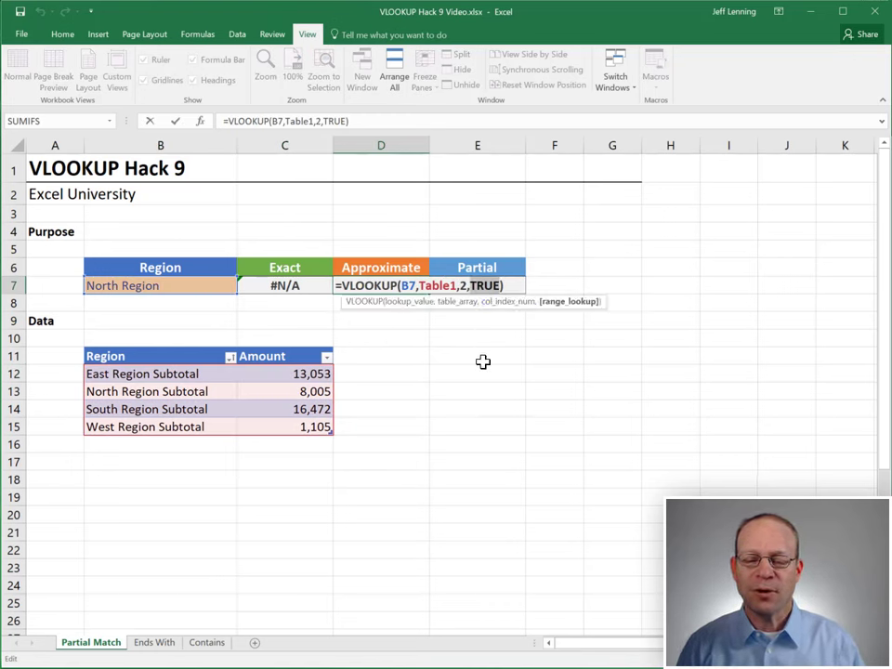
pyautogui.press('Escape')
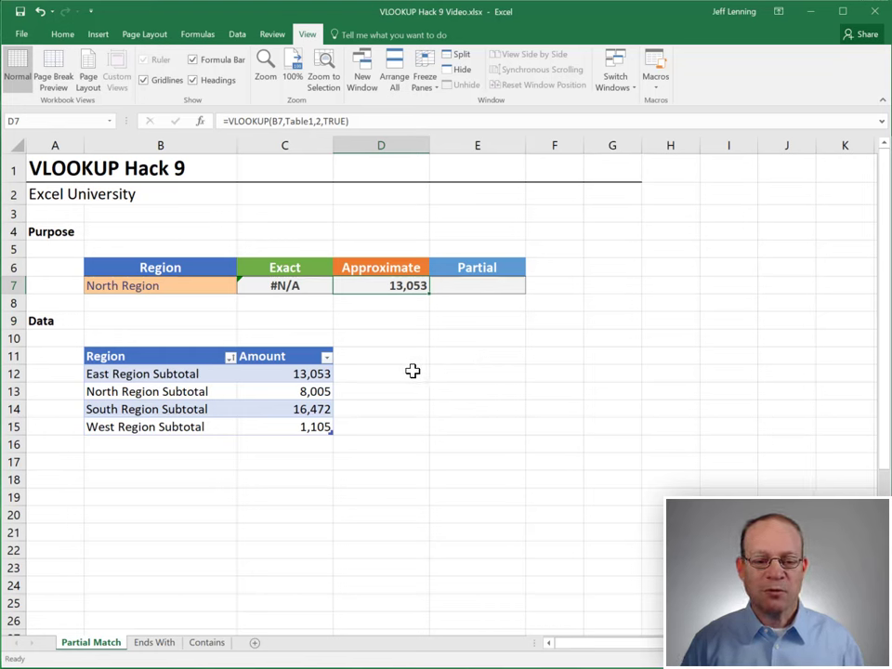
pyautogui.click(126, 372)
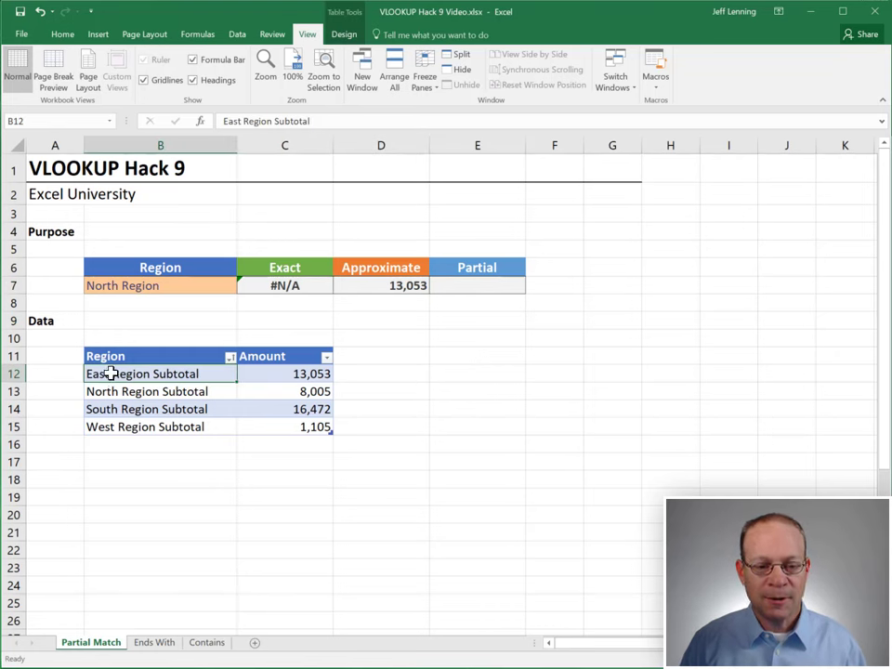
pyautogui.moveTo(114, 373); pyautogui.dragTo(295, 373)
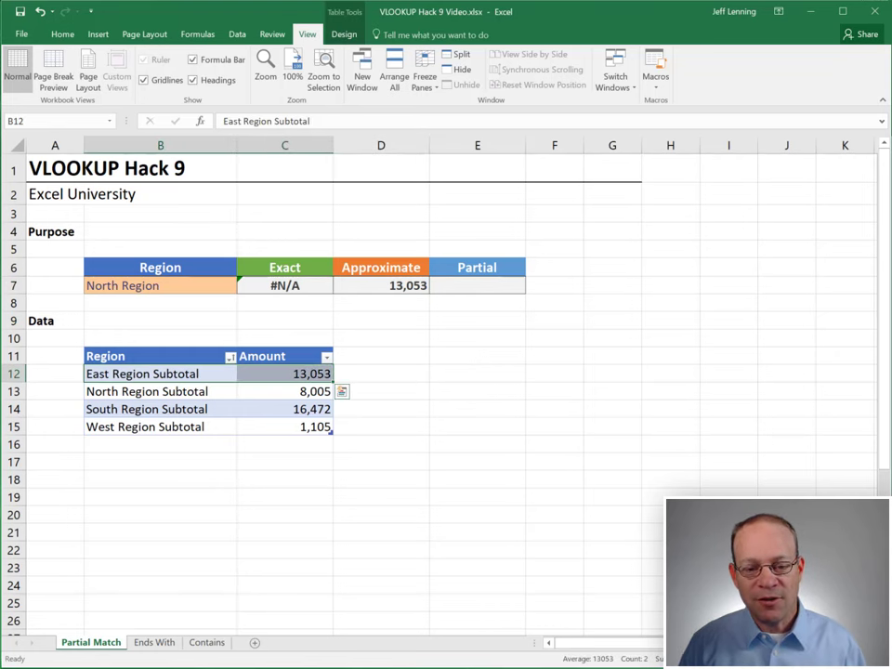
pyautogui.click(279, 373)
pyautogui.moveTo(204, 373); pyautogui.dragTo(247, 373)
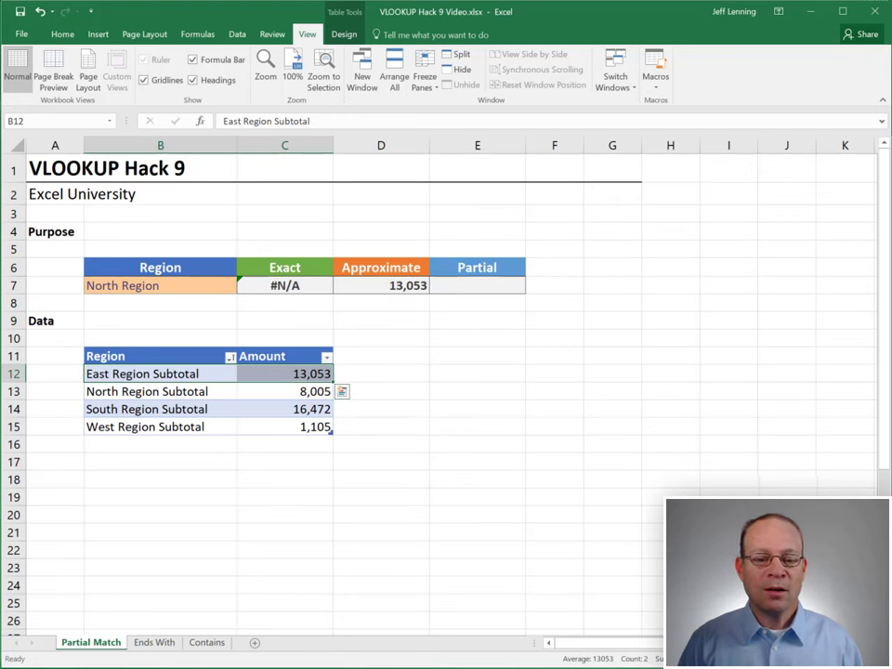
pyautogui.click(209, 372)
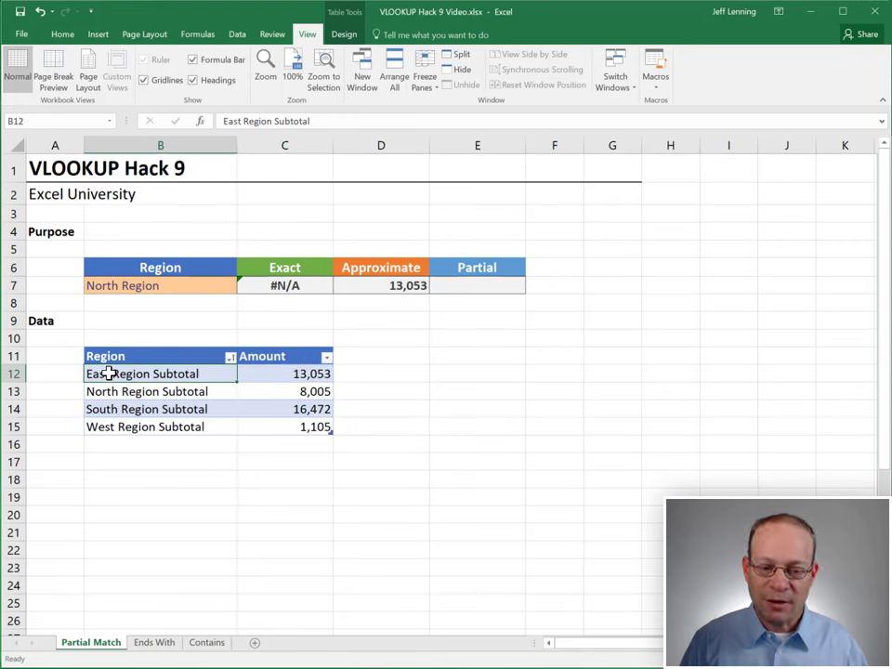
pyautogui.click(179, 392)
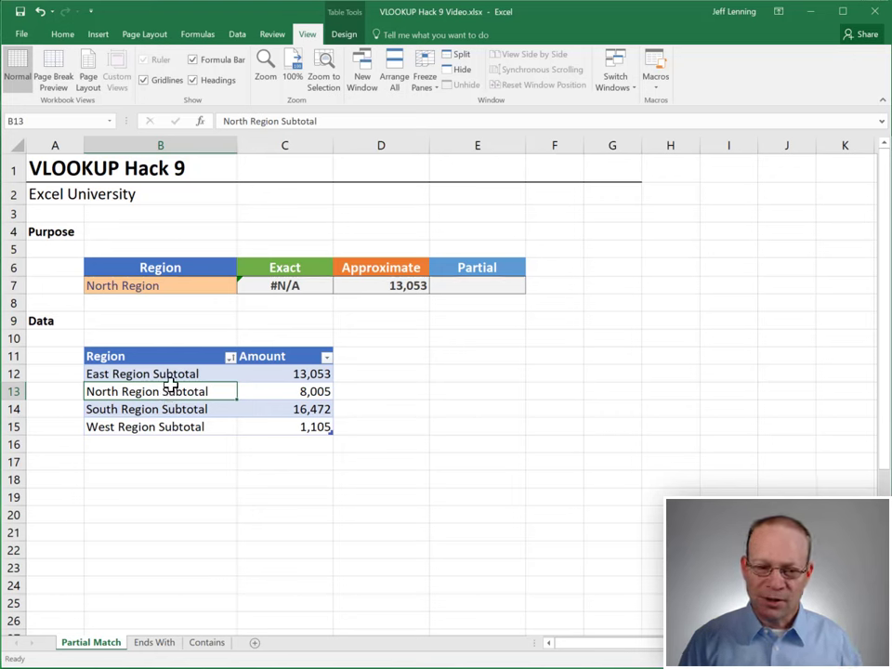
pyautogui.moveTo(179, 373); pyautogui.dragTo(185, 427)
pyautogui.click(201, 373)
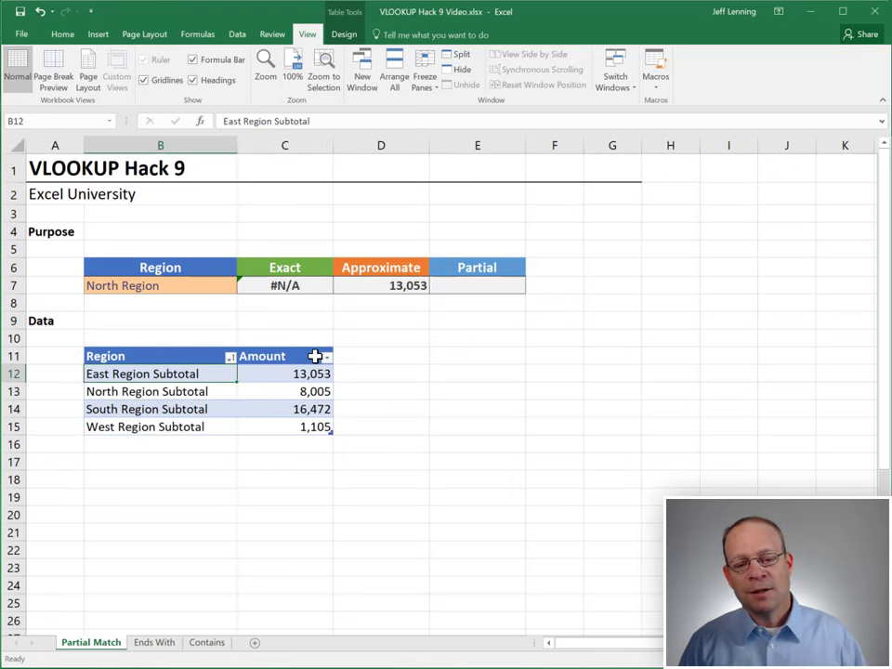
pyautogui.click(373, 283)
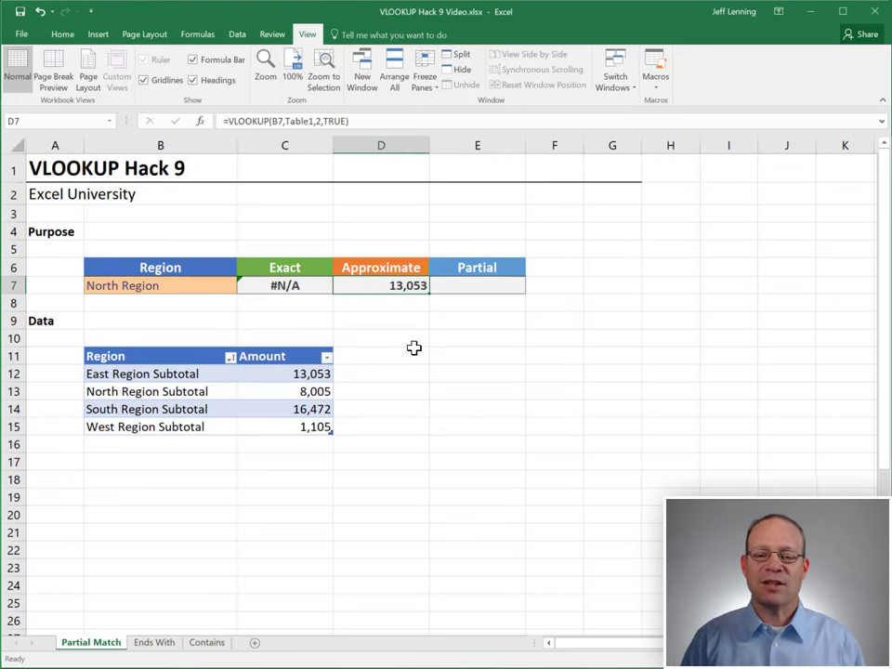
pyautogui.press('F2')
pyautogui.click(325, 284)
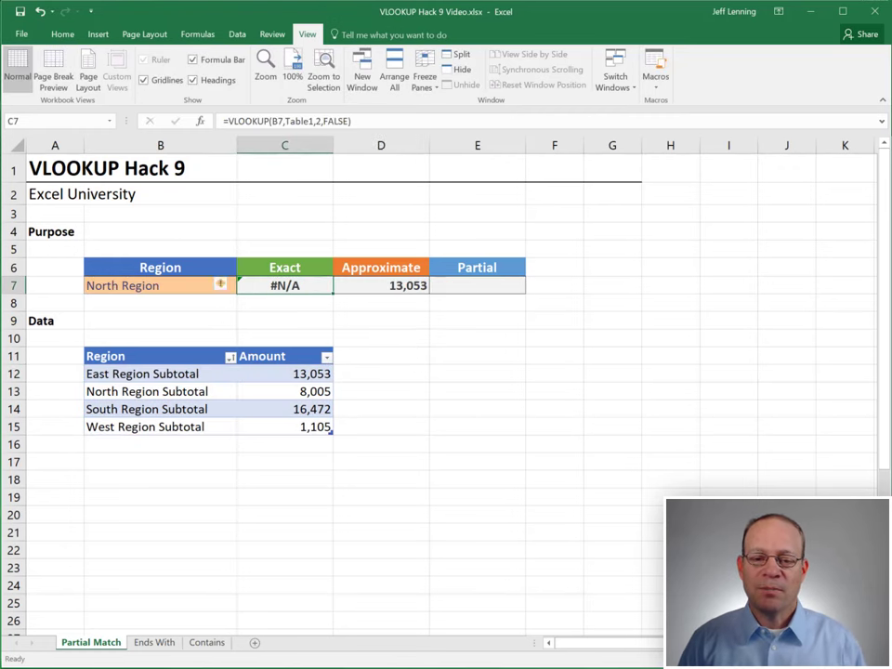
pyautogui.press('F2')
pyautogui.doubleClick(389, 285)
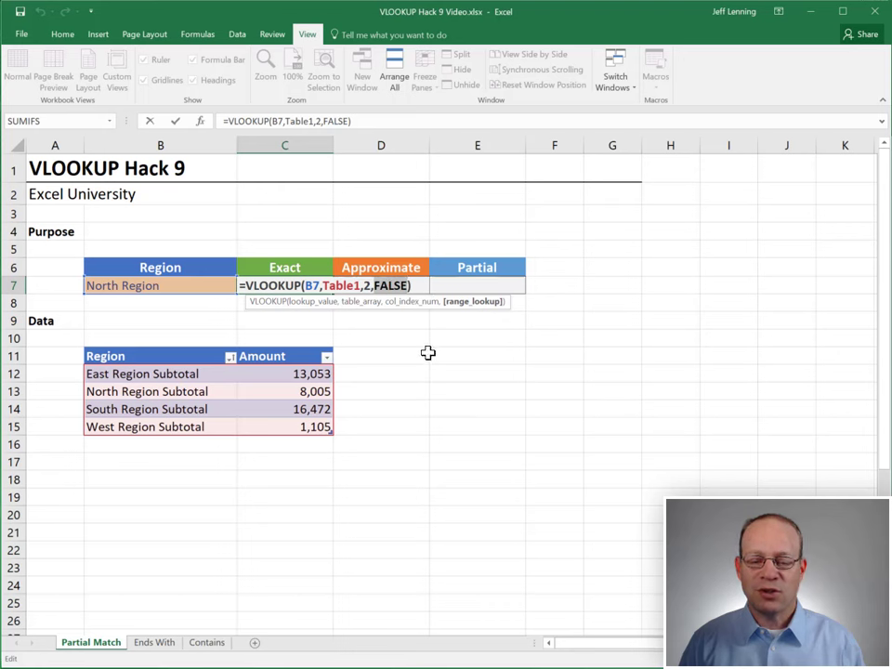
pyautogui.press('Tab')
pyautogui.press('F2')
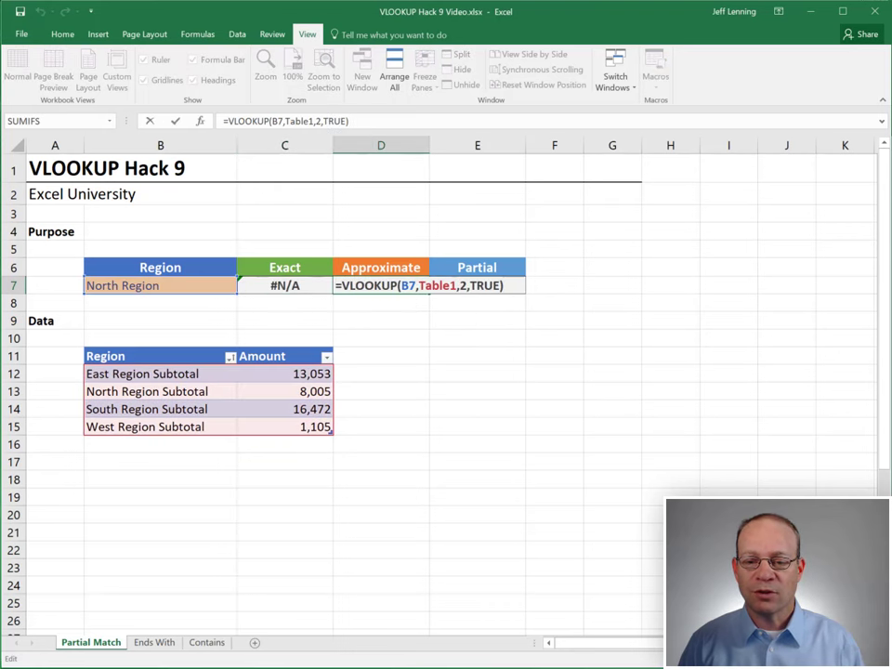
pyautogui.doubleClick(488, 286)
pyautogui.press('Tab')
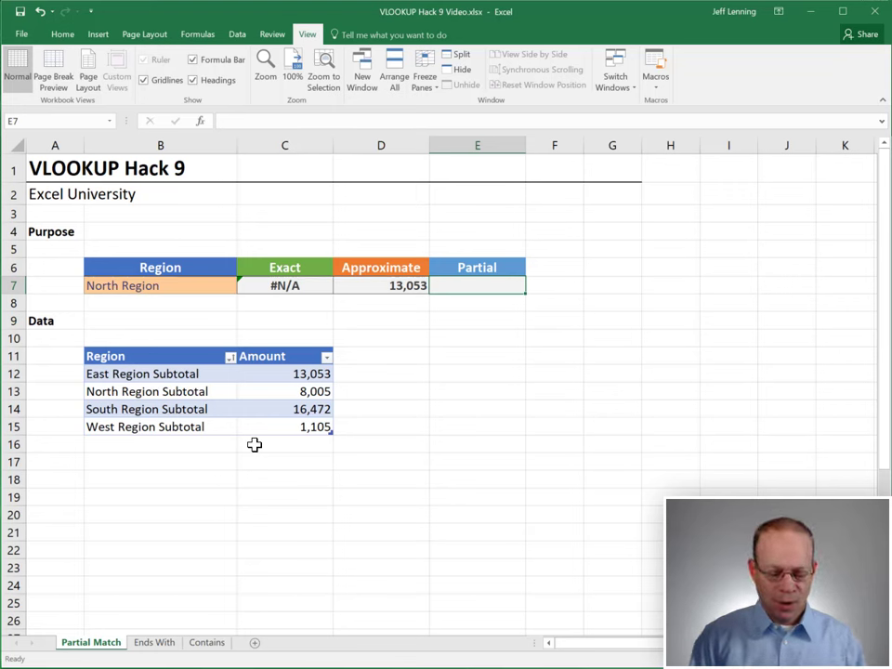
# Build =VLOOKUP(B7&"*",table1,2,0) in E7 under Partial
pyautogui.write('=VLOOKUP(')
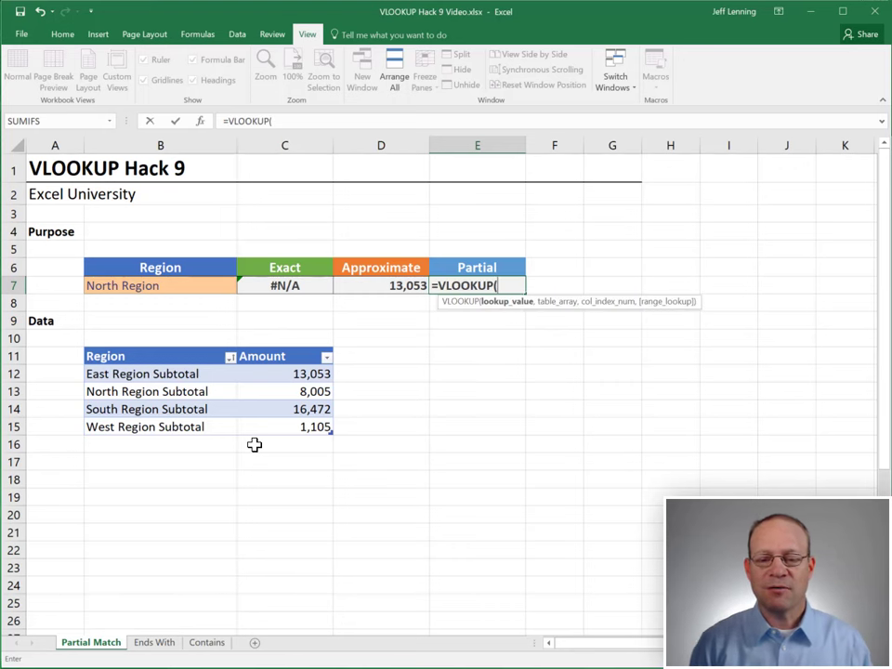
pyautogui.press('Left')
pyautogui.press('Left')
pyautogui.press('Left')
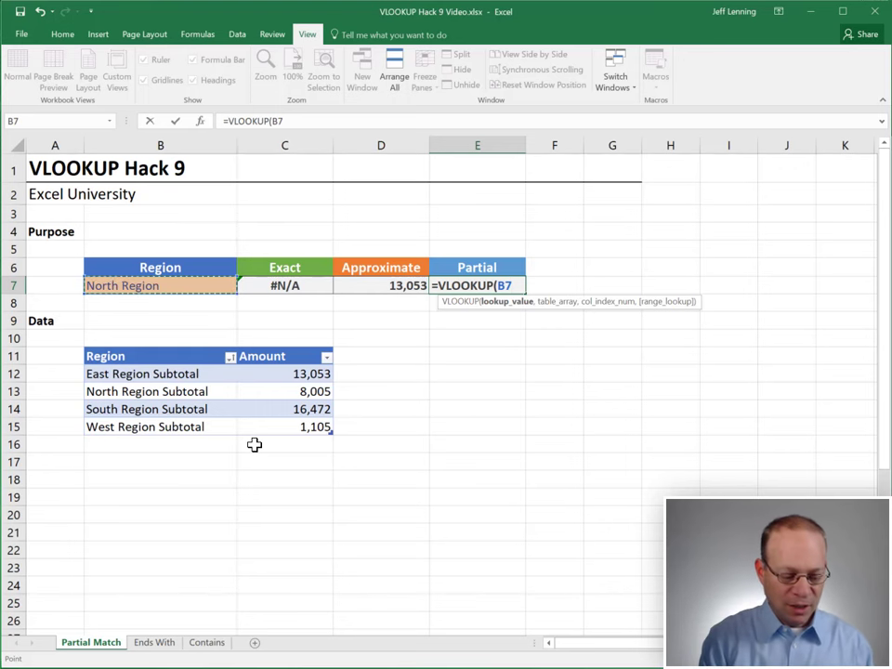
pyautogui.write('&')
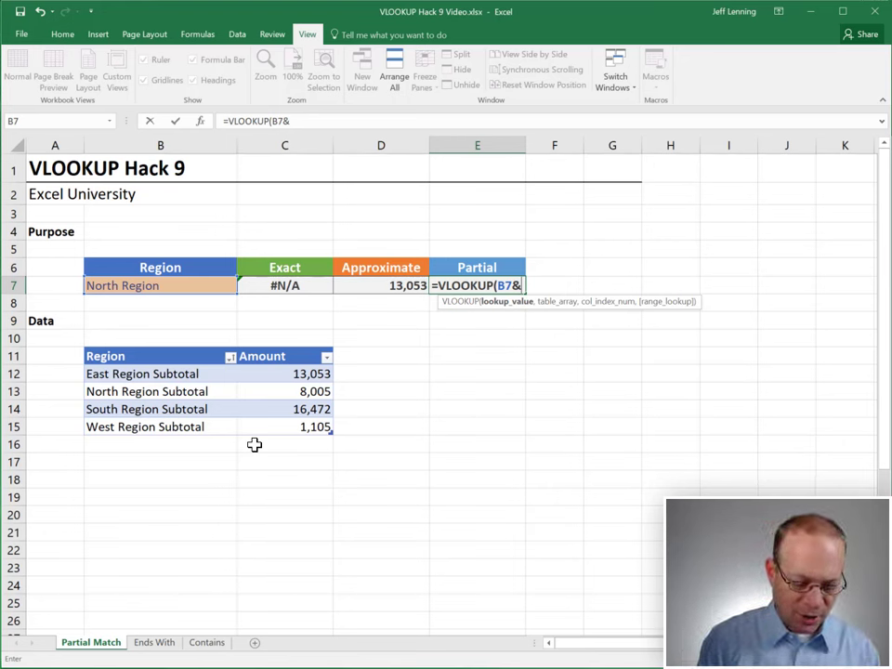
pyautogui.write('"*"')
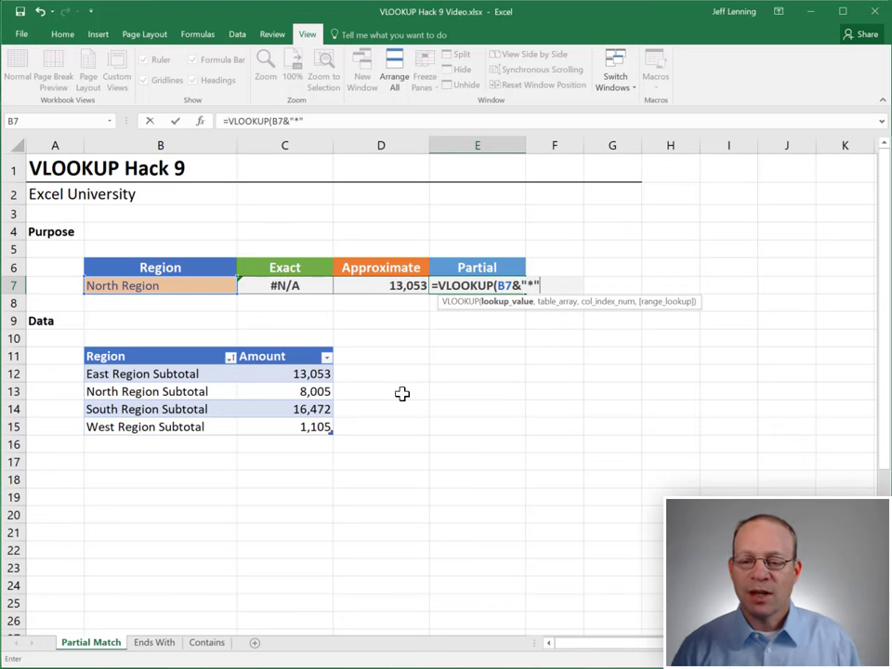
pyautogui.moveTo(534, 285); pyautogui.dragTo(523, 284)
pyautogui.click(566, 291)
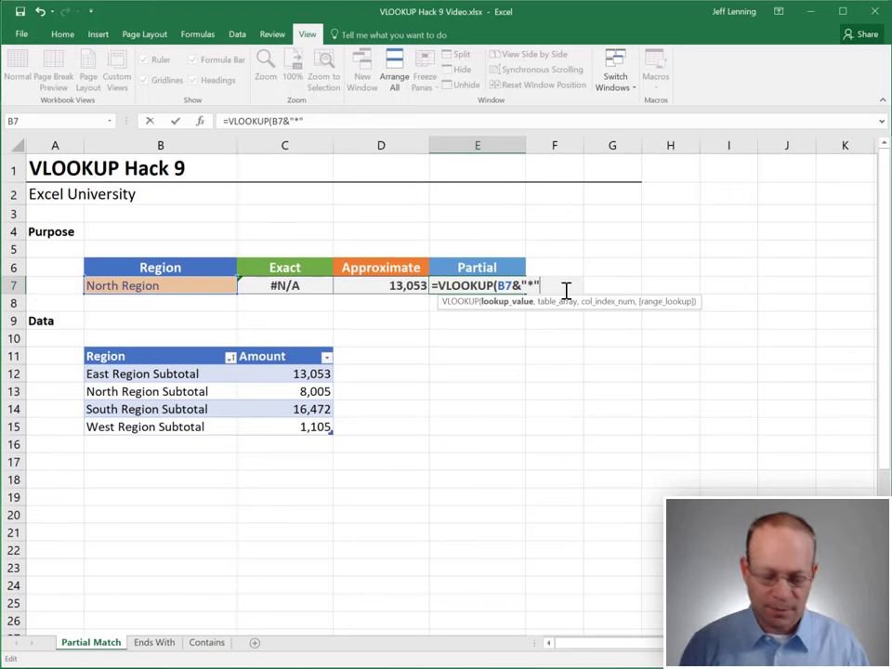
pyautogui.write(',tab')
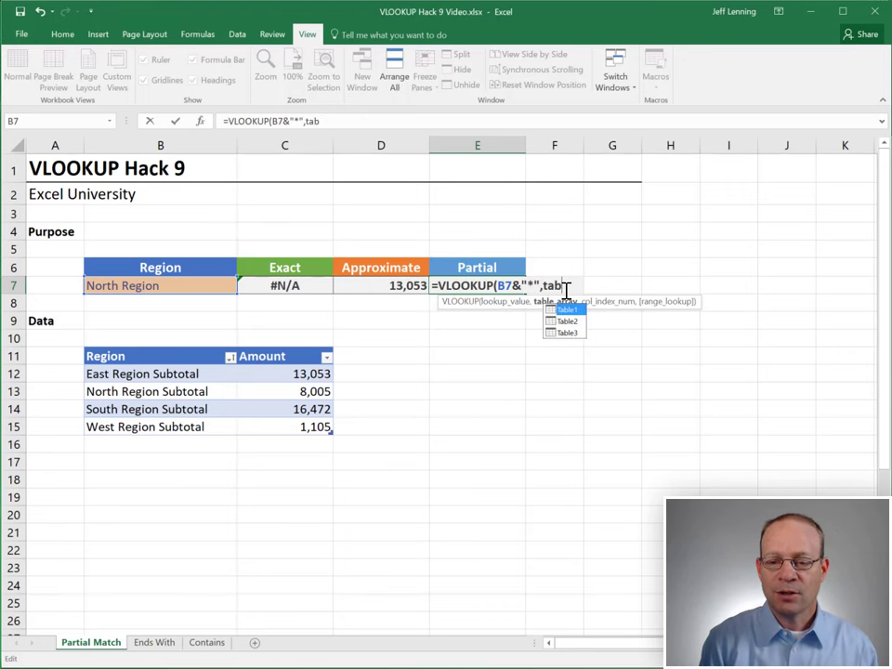
pyautogui.write('le1,2,')
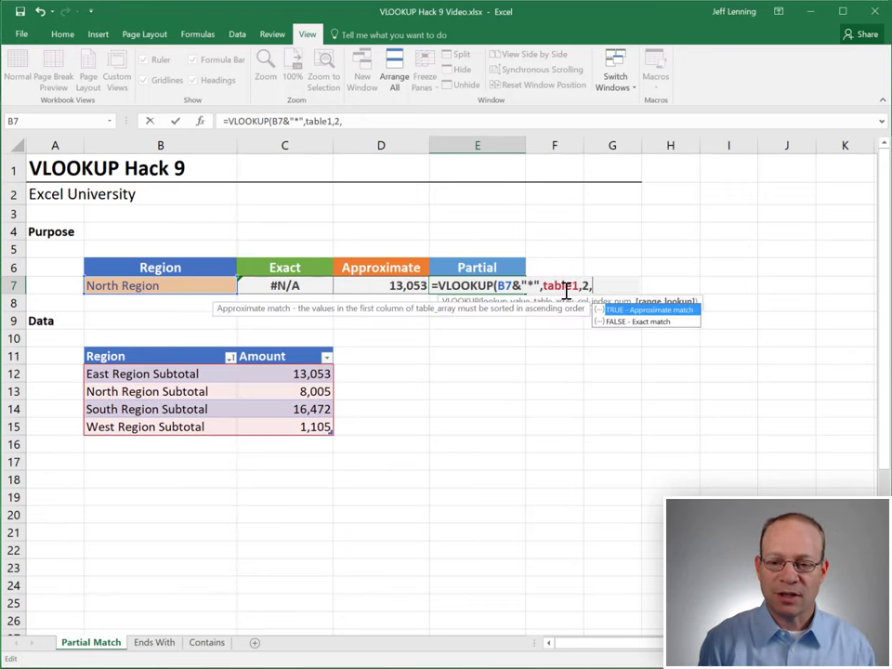
pyautogui.write('0)')
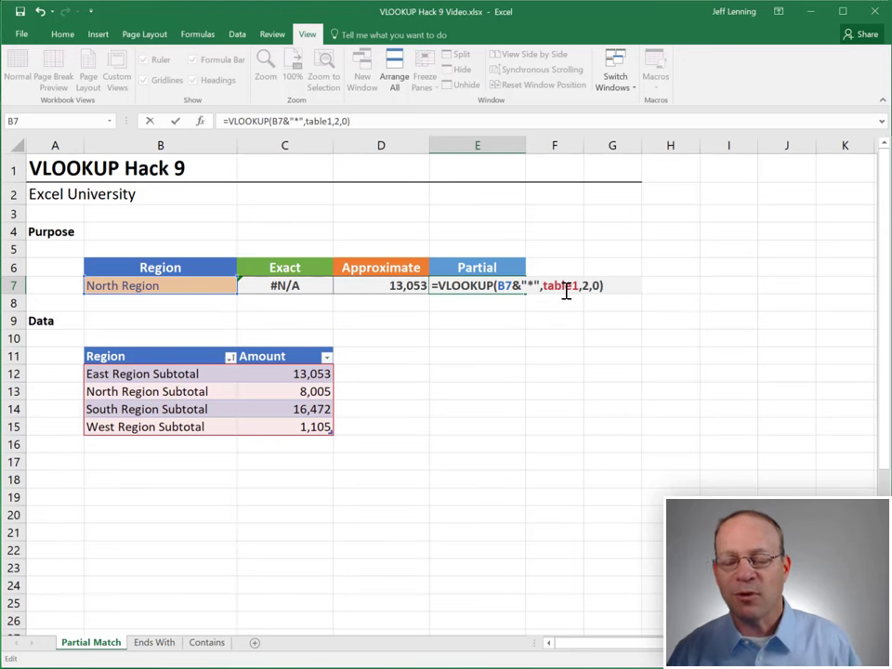
# Highlight the B7&"*" lookup value, then commit the formula to return 8,005
pyautogui.click(498, 289)
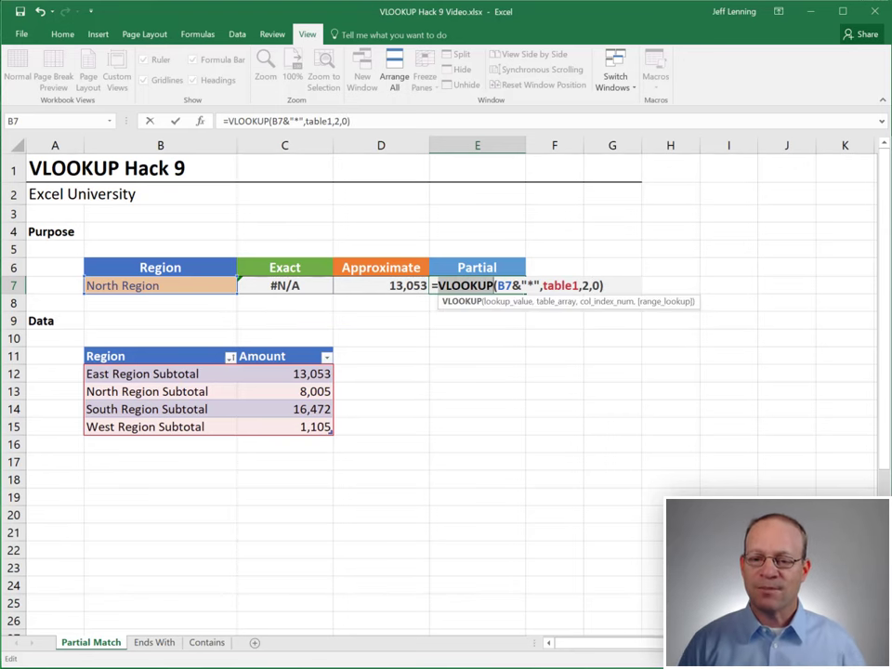
pyautogui.moveTo(497, 285); pyautogui.dragTo(540, 285)
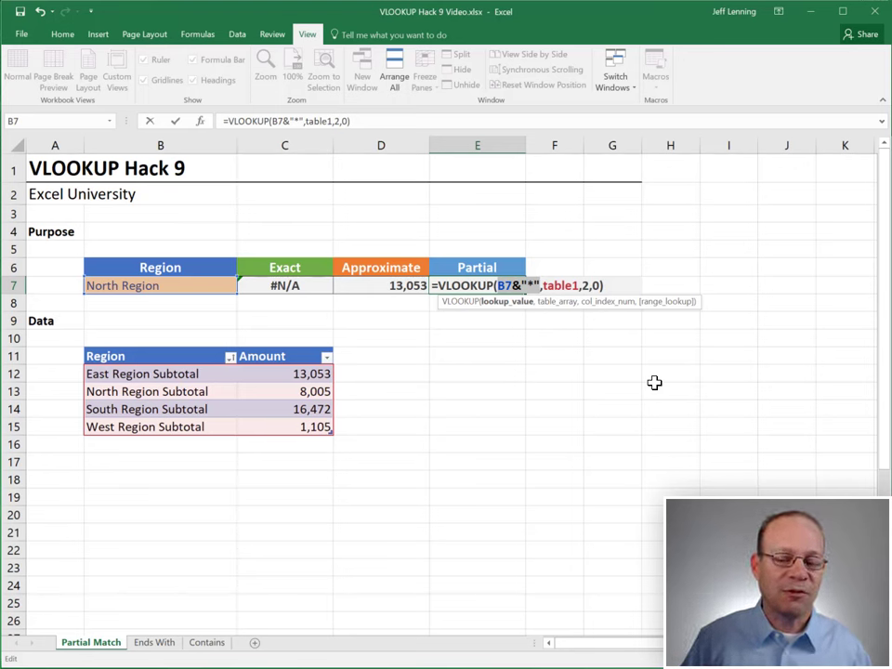
pyautogui.click(499, 285)
pyautogui.moveTo(498, 286); pyautogui.dragTo(538, 288)
pyautogui.click(604, 286)
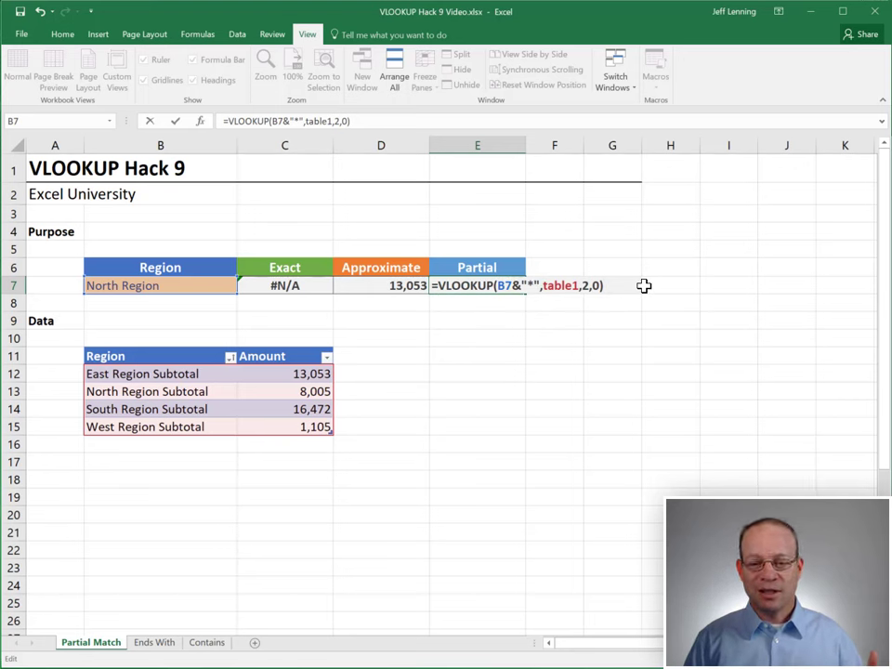
pyautogui.press('Return')
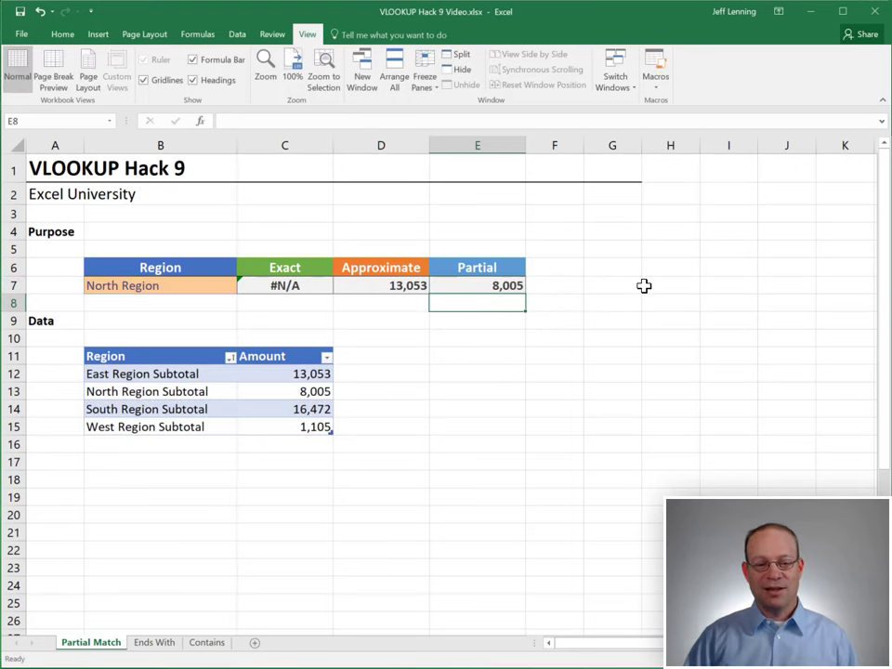
pyautogui.click(134, 286)
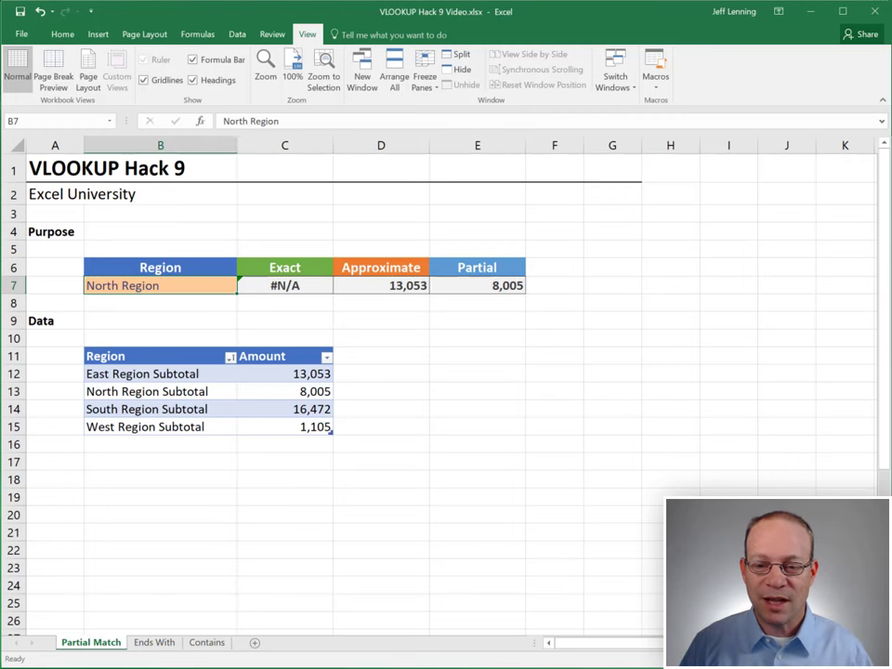
pyautogui.hotkey('ctrl', 'Right')
pyautogui.click(167, 391)
pyautogui.click(279, 392)
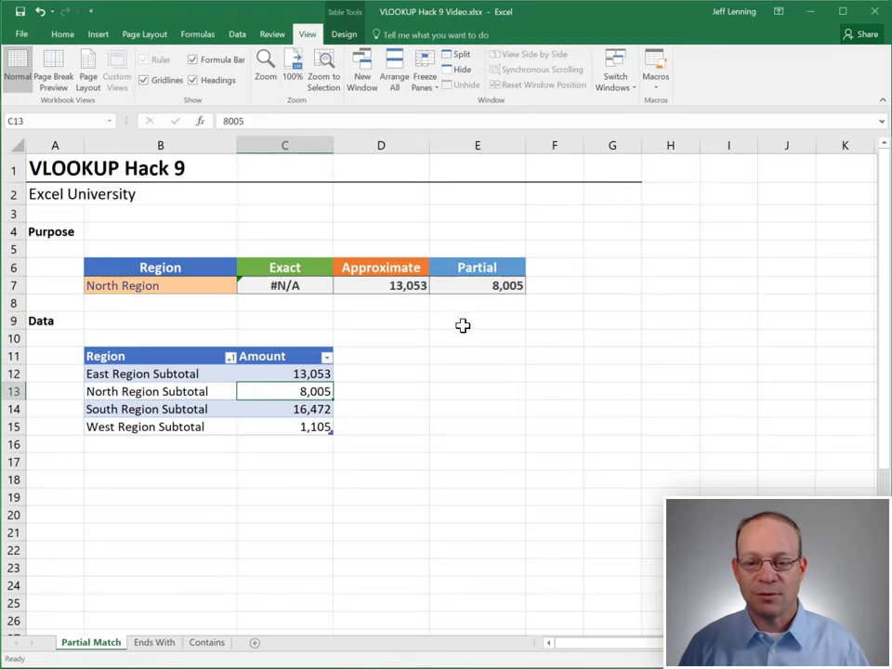
pyautogui.click(490, 285)
pyautogui.press('F2')
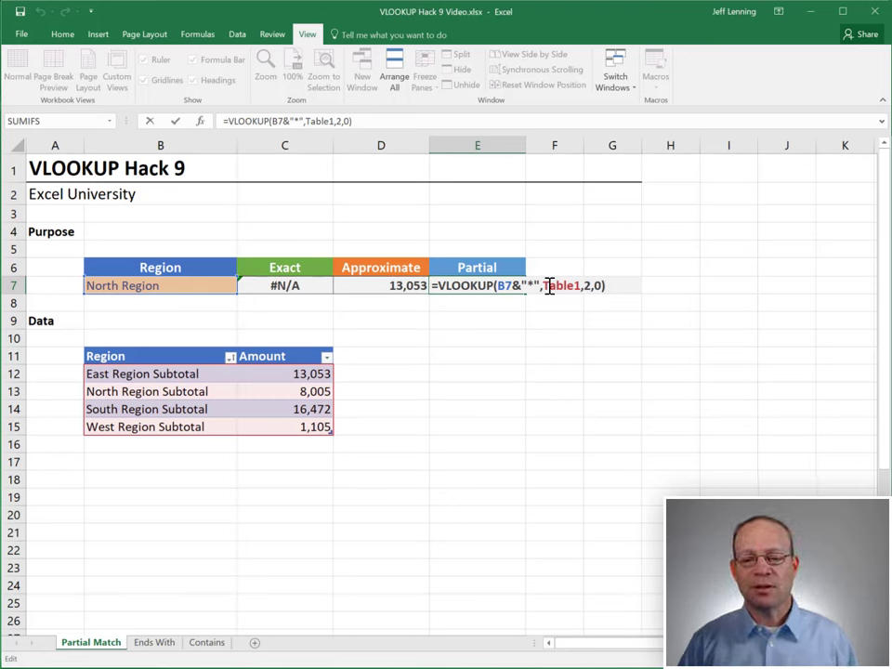
pyautogui.moveTo(498, 286); pyautogui.dragTo(539, 285)
pyautogui.press('Escape')
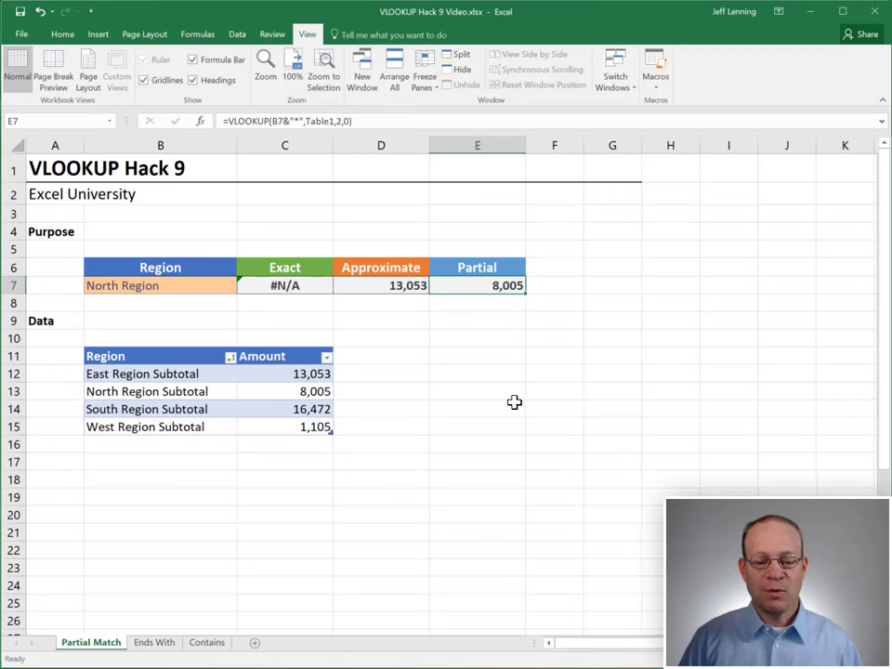
# Open the Ends With sheet and review the subtotal names ending in region names
pyautogui.click(154, 642)
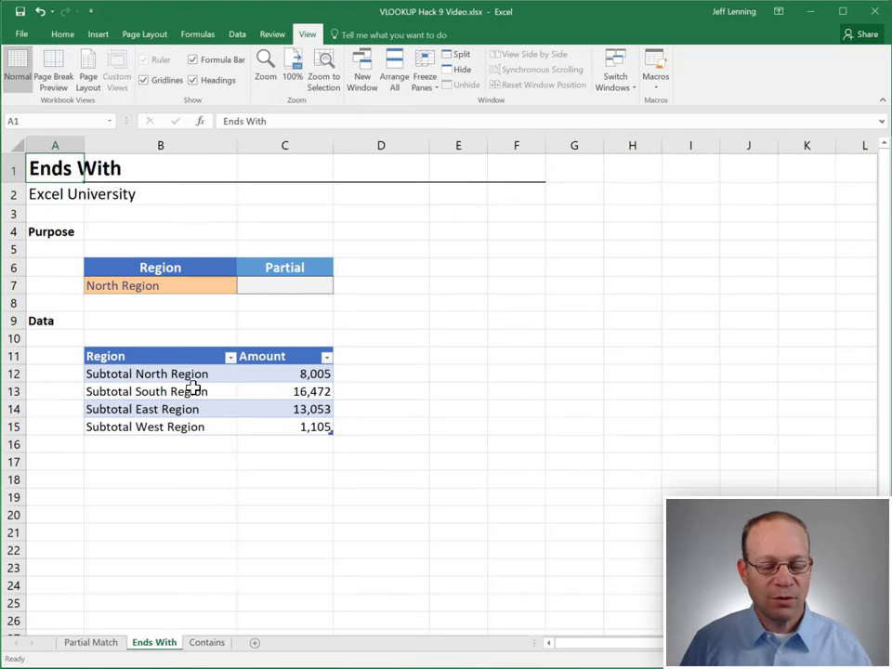
pyautogui.click(146, 286)
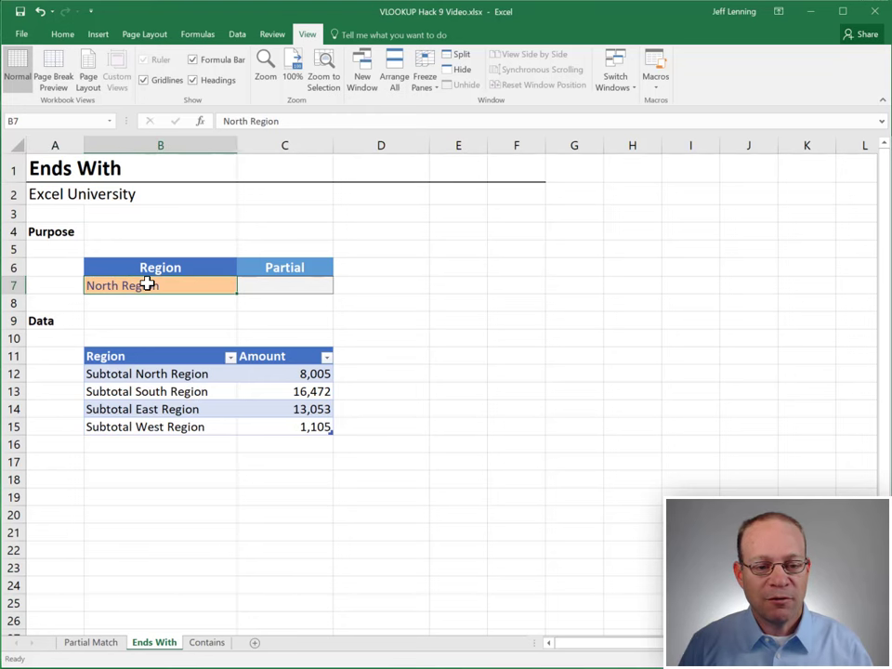
pyautogui.click(130, 375)
pyautogui.click(128, 391)
pyautogui.click(125, 409)
pyautogui.click(130, 426)
pyautogui.click(133, 374)
pyautogui.click(138, 391)
pyautogui.click(135, 409)
pyautogui.click(140, 427)
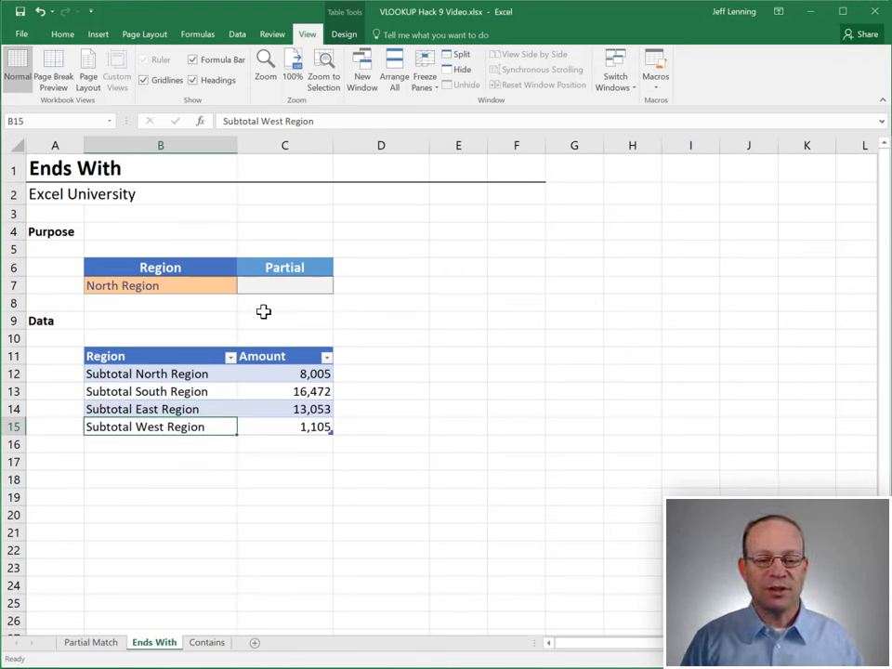
# Select C7 under Partial after checking the North Region lookup value
pyautogui.click(283, 287)
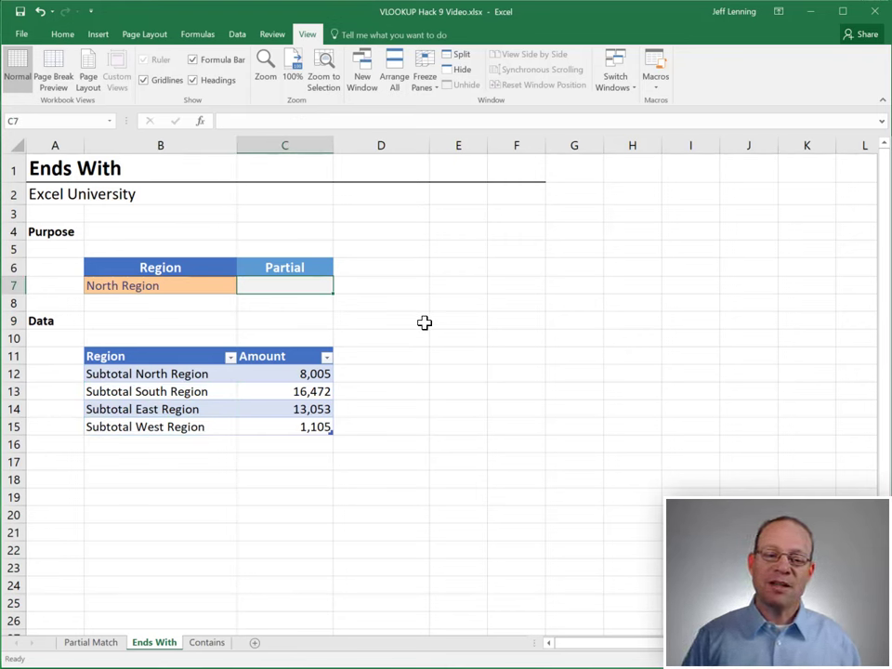
pyautogui.click(220, 286)
pyautogui.click(270, 287)
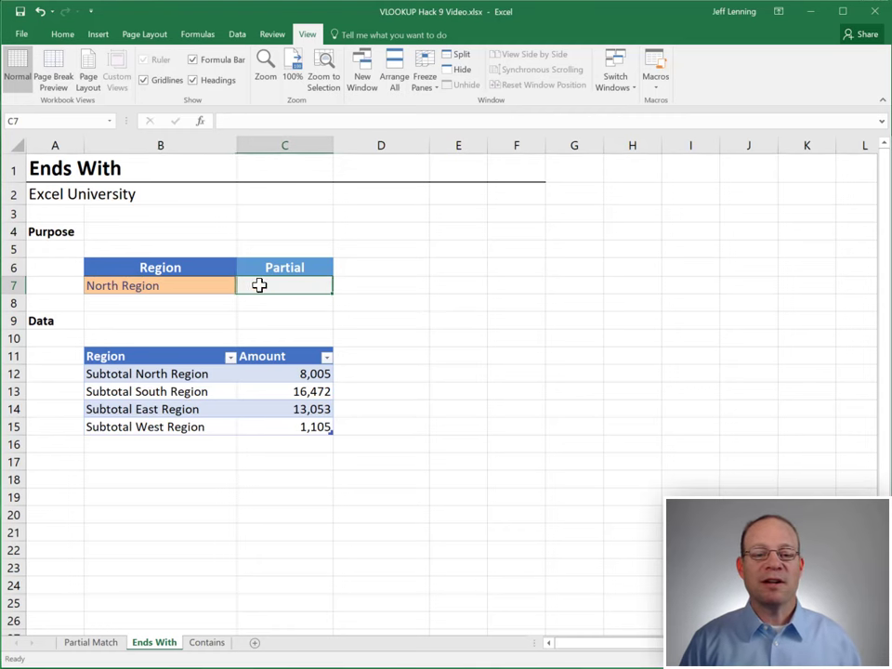
# Enter =VLOOKUP("*"&B7,Table2,2,0) in C7, returning 8,005 for North Region
pyautogui.write('=VLOOKUP(')
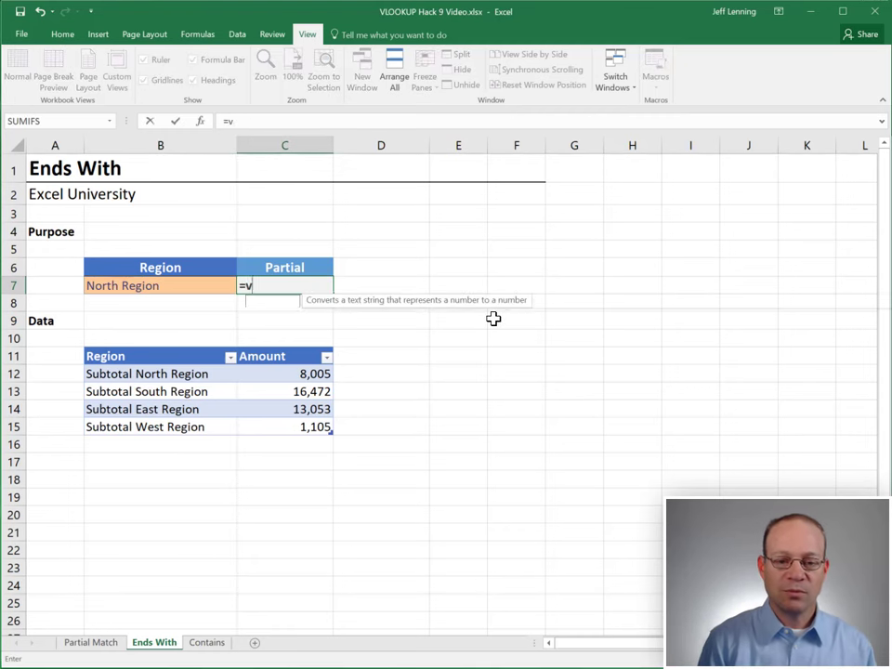
pyautogui.write('"*"')
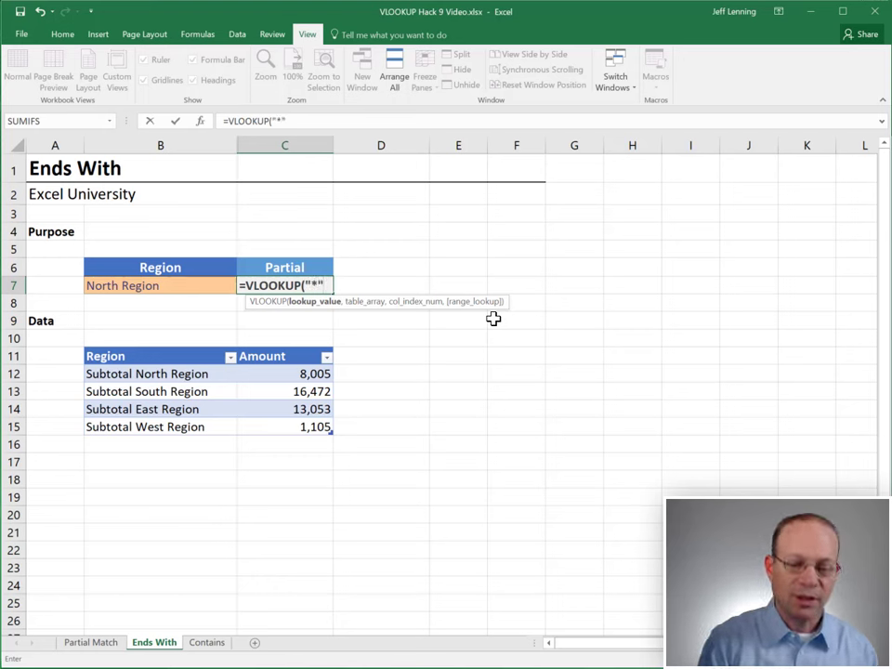
pyautogui.write('&')
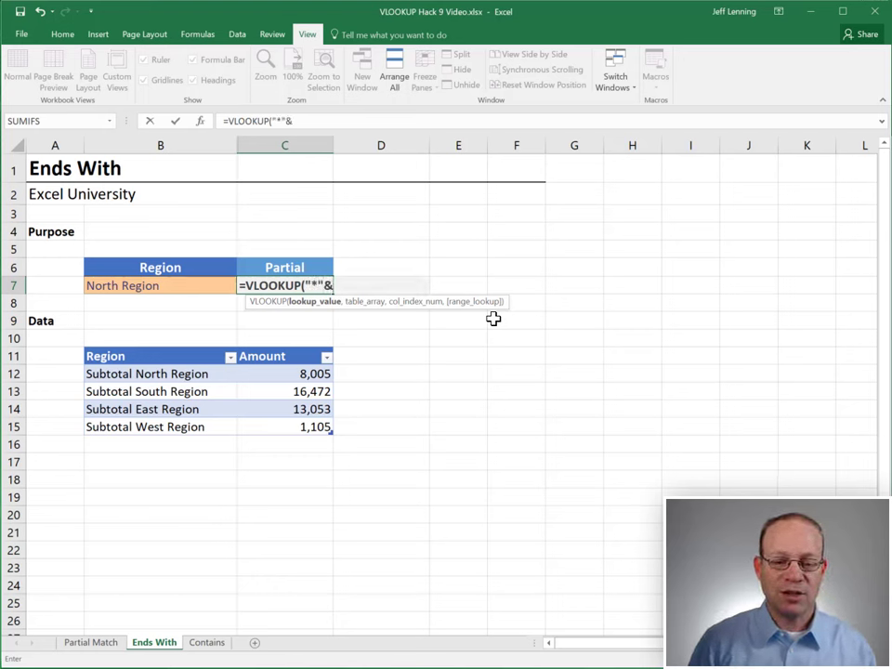
pyautogui.press('Left')
pyautogui.write(',')
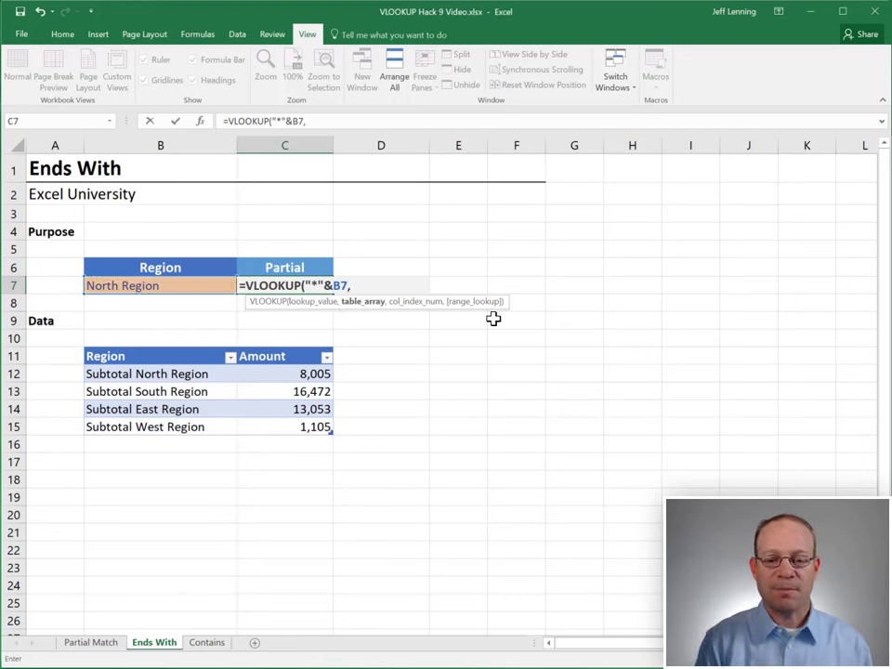
pyautogui.write('tab')
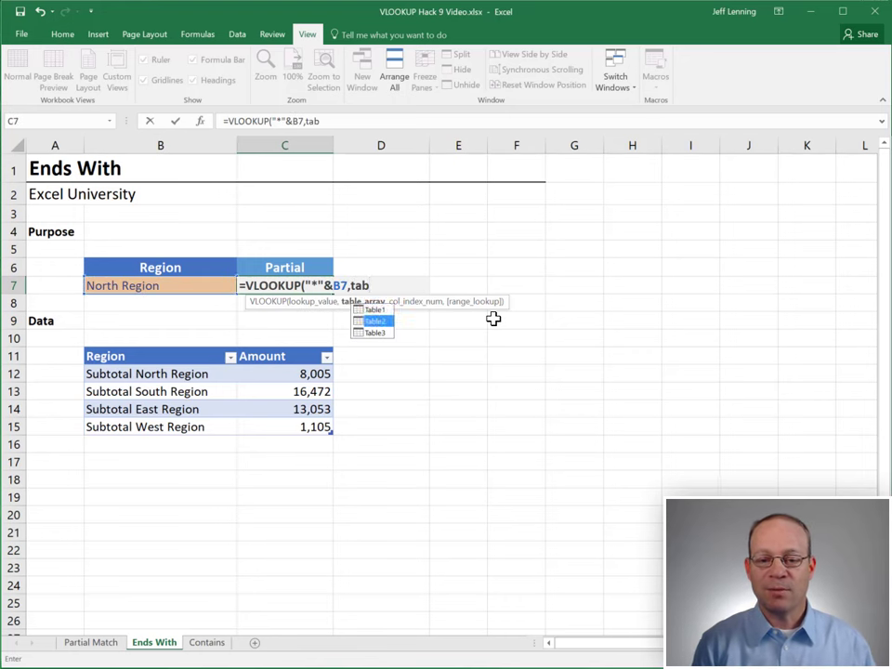
pyautogui.press('Tab')
pyautogui.write(',2,')
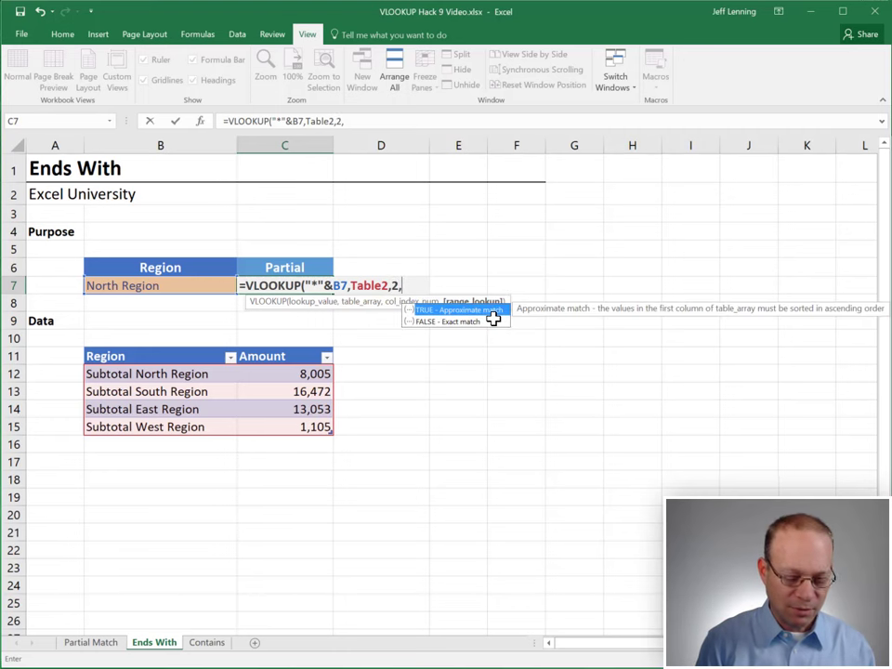
pyautogui.write('0)')
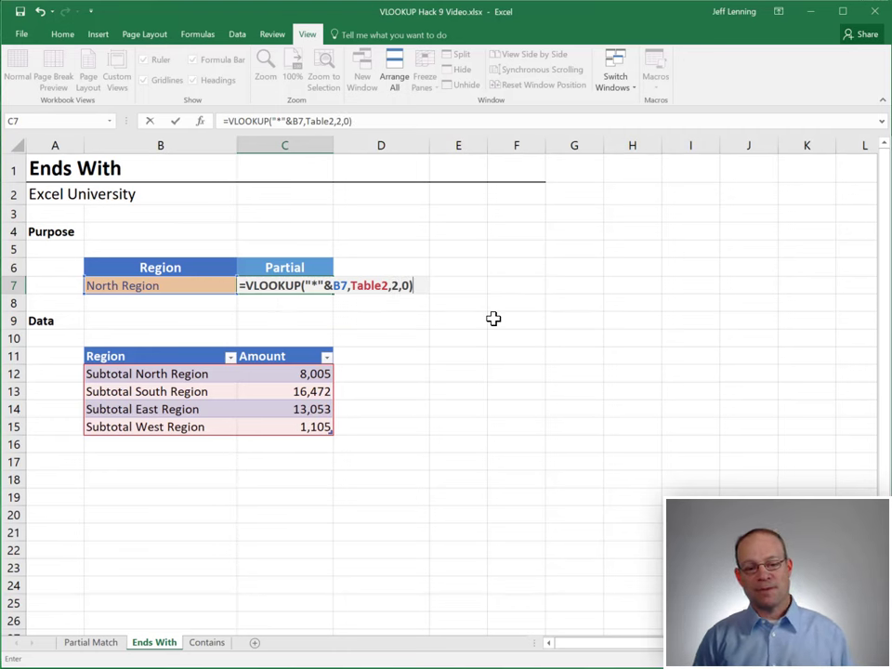
pyautogui.press('Return')
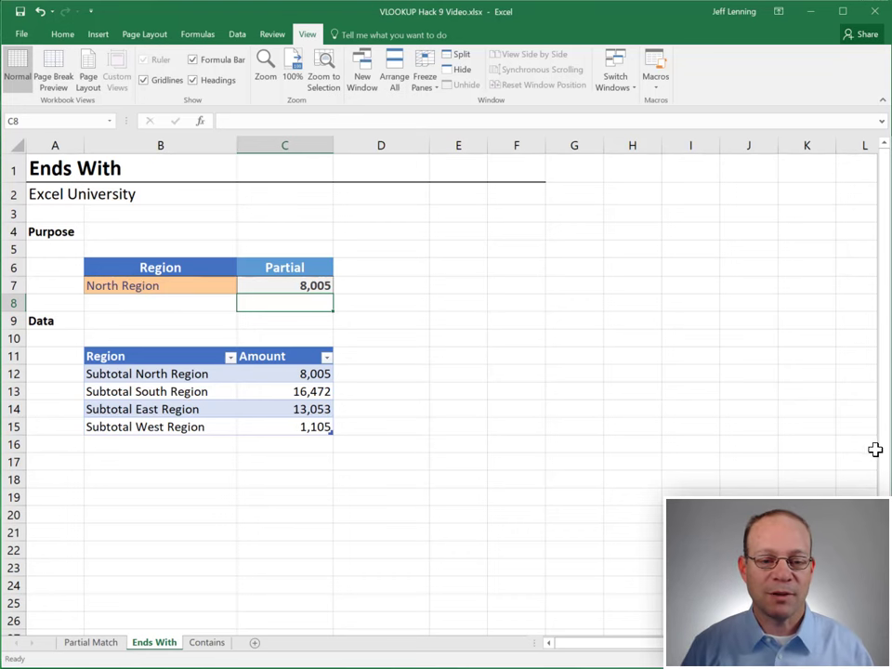
pyautogui.click(140, 286)
pyautogui.click(279, 284)
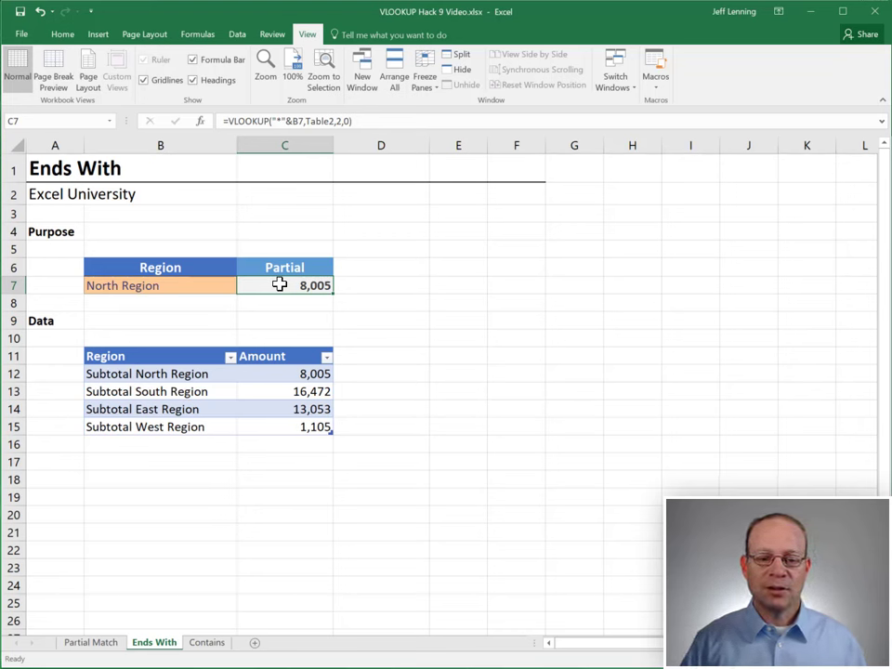
# Open the Contains sheet and check the North lookup value and subtotal names B12:B15
pyautogui.click(209, 643)
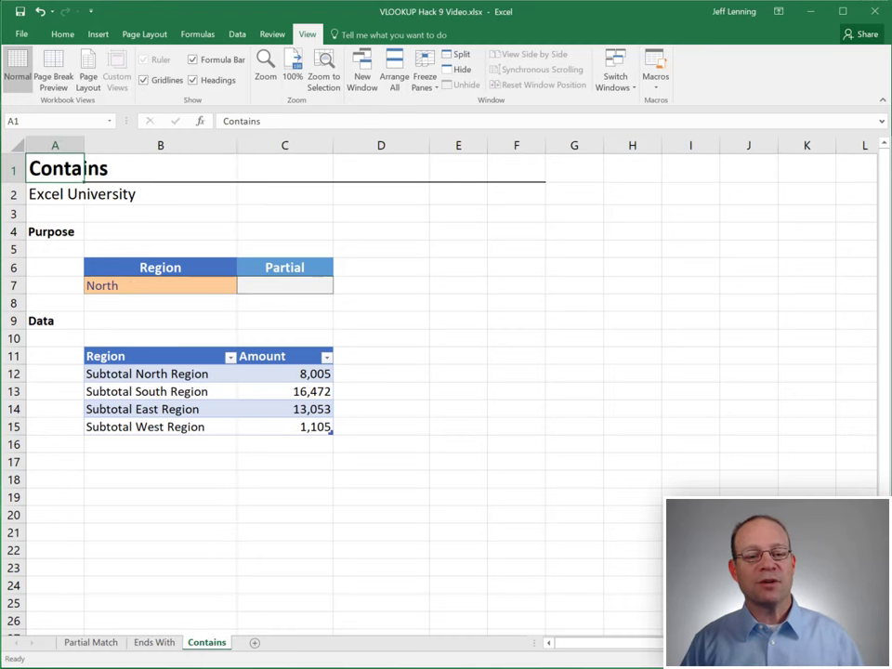
pyautogui.click(119, 279)
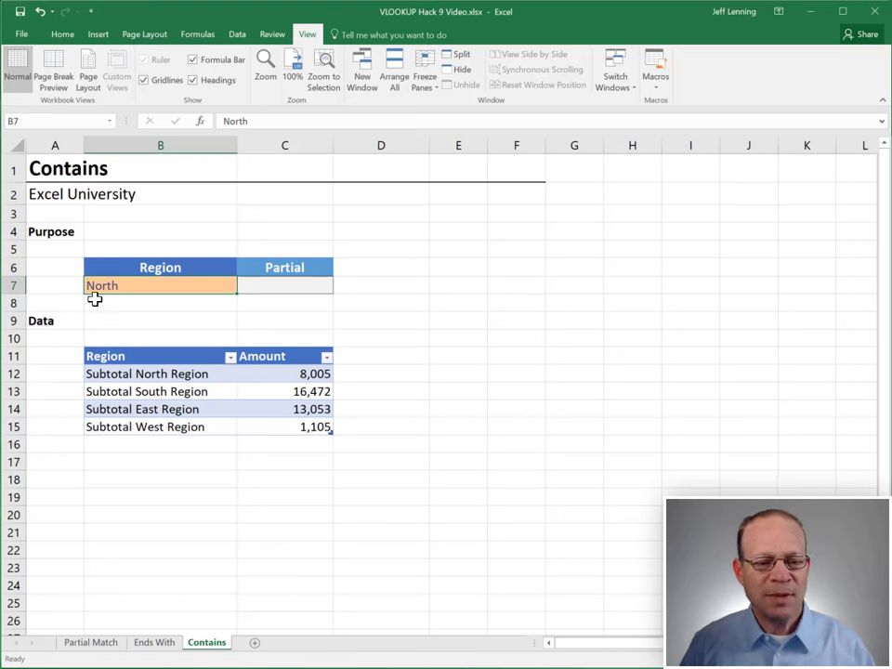
pyautogui.moveTo(177, 372); pyautogui.dragTo(177, 426)
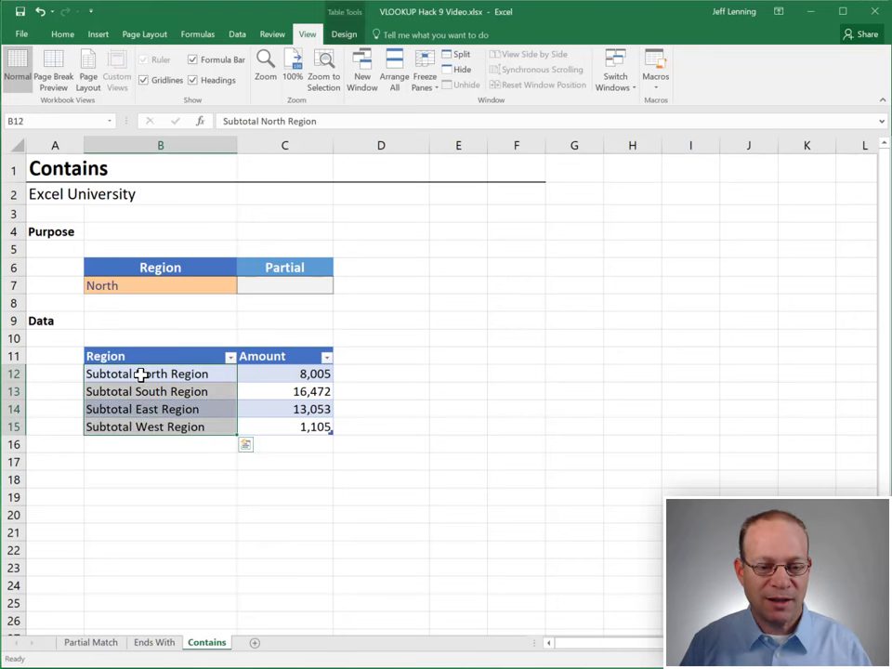
# Enter =VLOOKUP("*"&B7&"*",Table3,2,0) in C7, returning 8,005 for North
pyautogui.click(266, 285)
pyautogui.write('=VLOOKUP(')
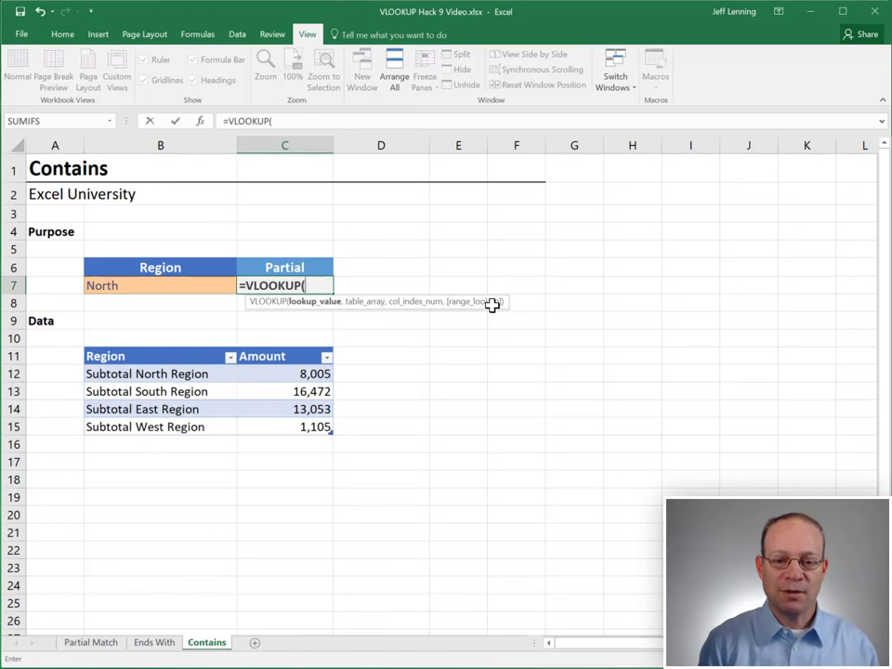
pyautogui.write('"*')
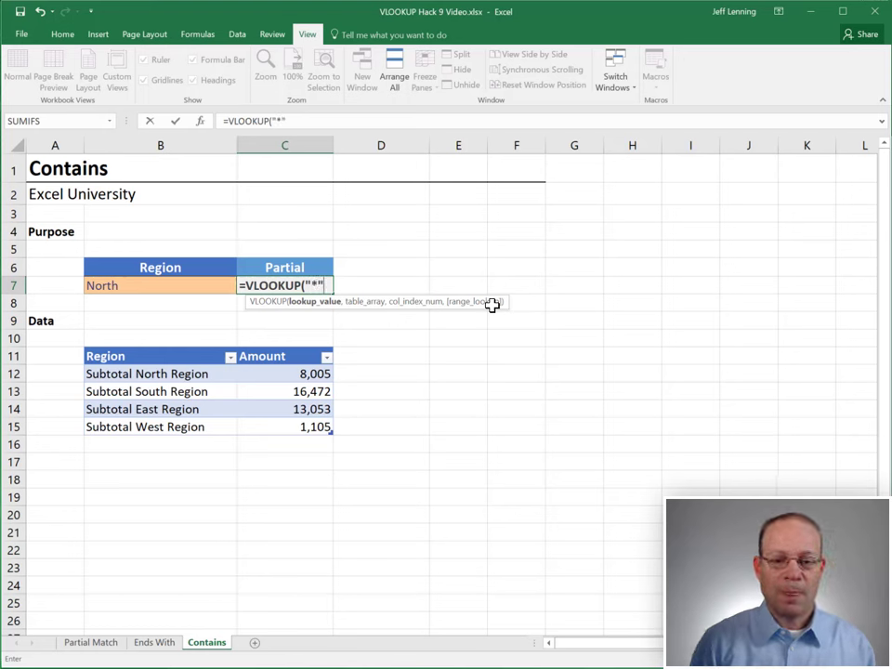
pyautogui.write('"&')
pyautogui.press('Left')
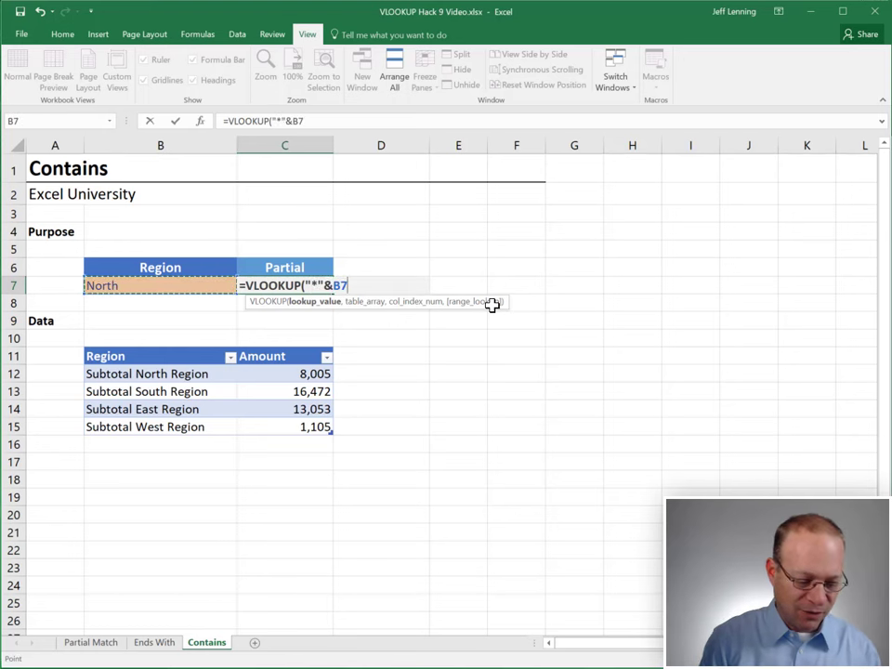
pyautogui.write('&"*')
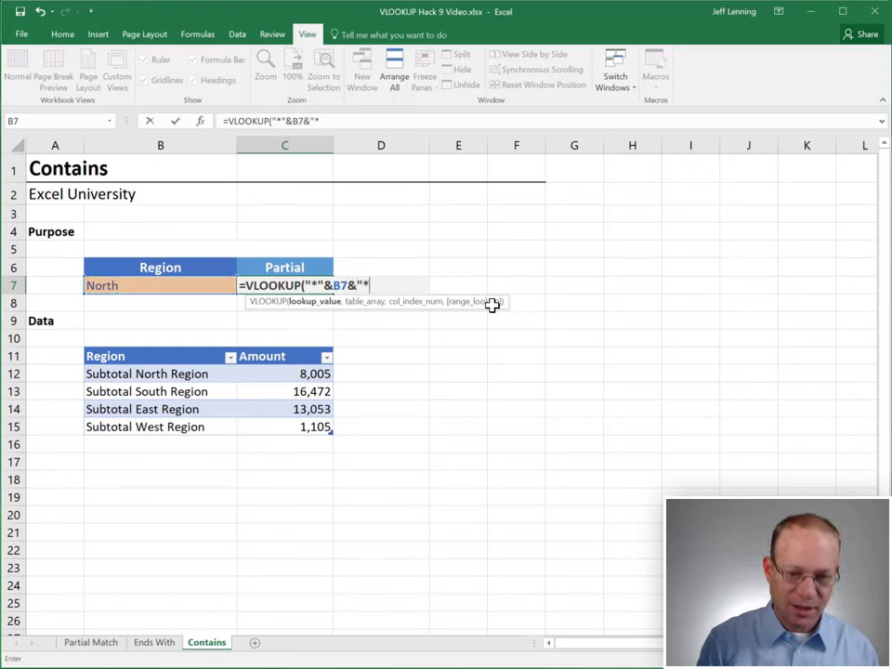
pyautogui.write('",tabl')
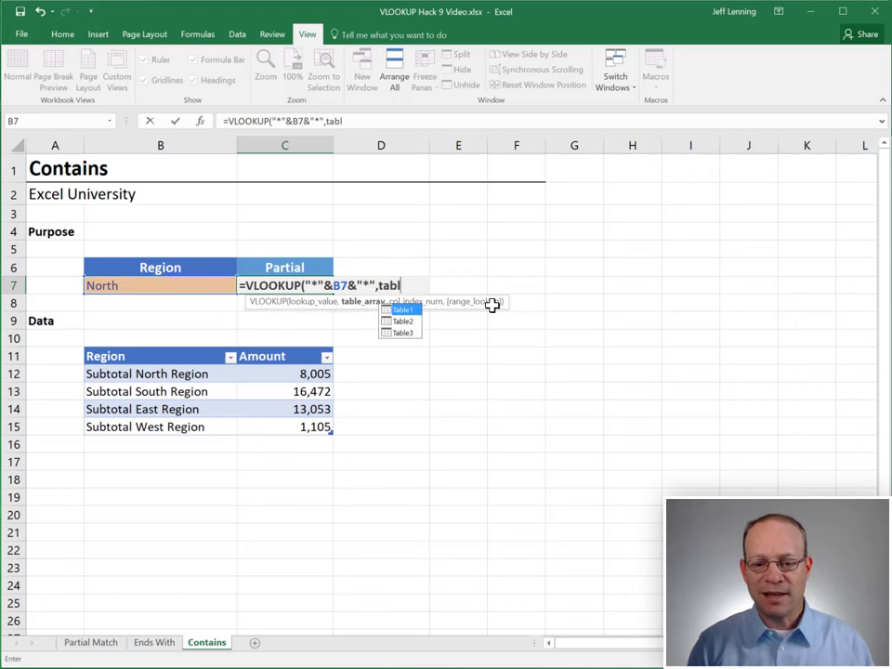
pyautogui.press('Tab')
pyautogui.write(',2,0)')
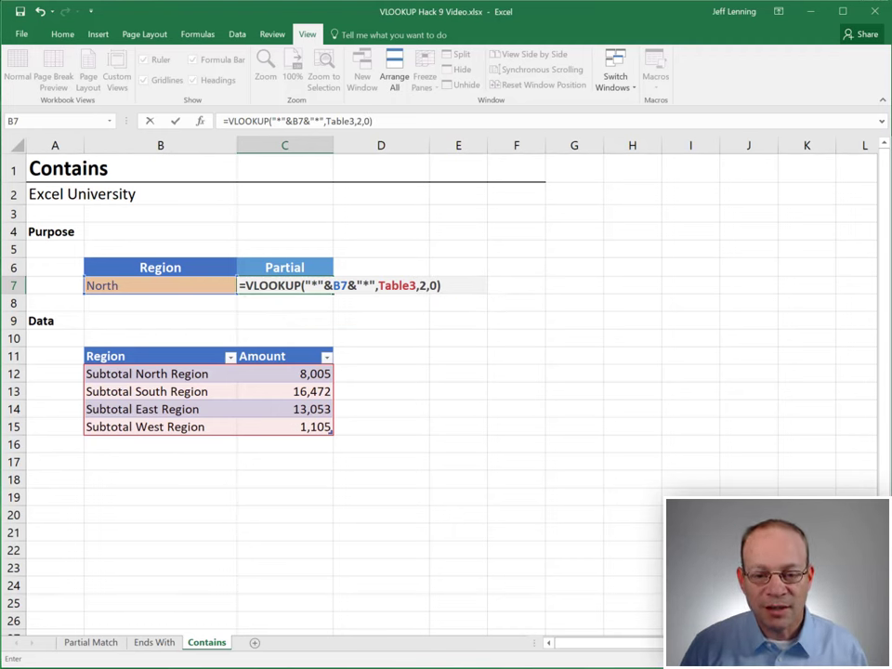
pyautogui.moveTo(374, 285); pyautogui.dragTo(305, 286)
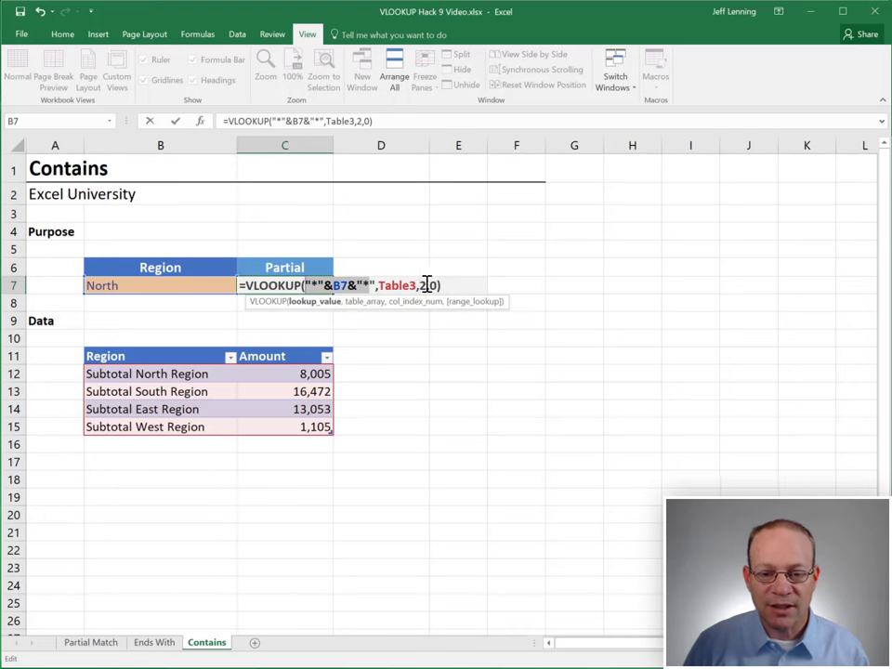
pyautogui.click(467, 283)
pyautogui.press('Return')
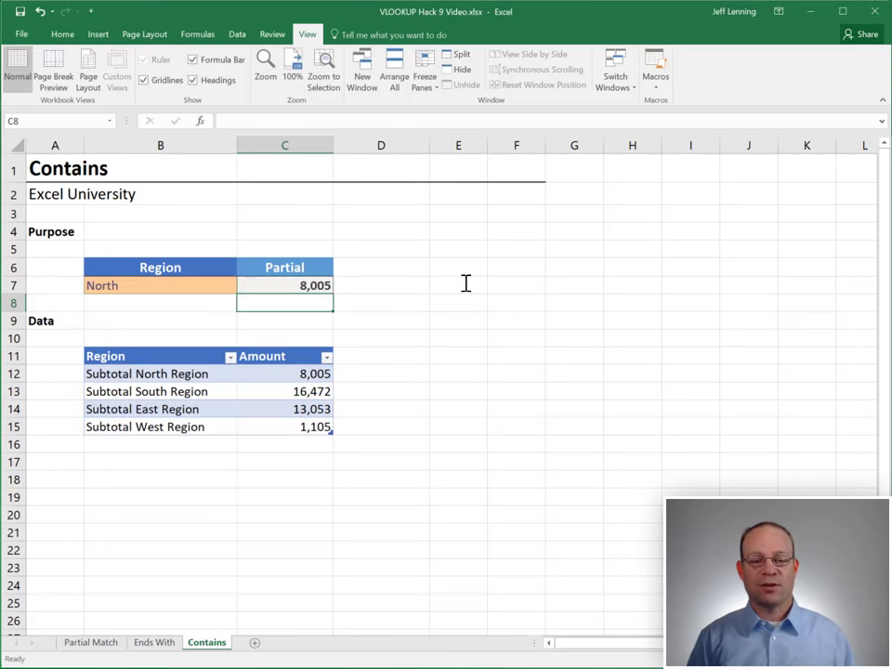